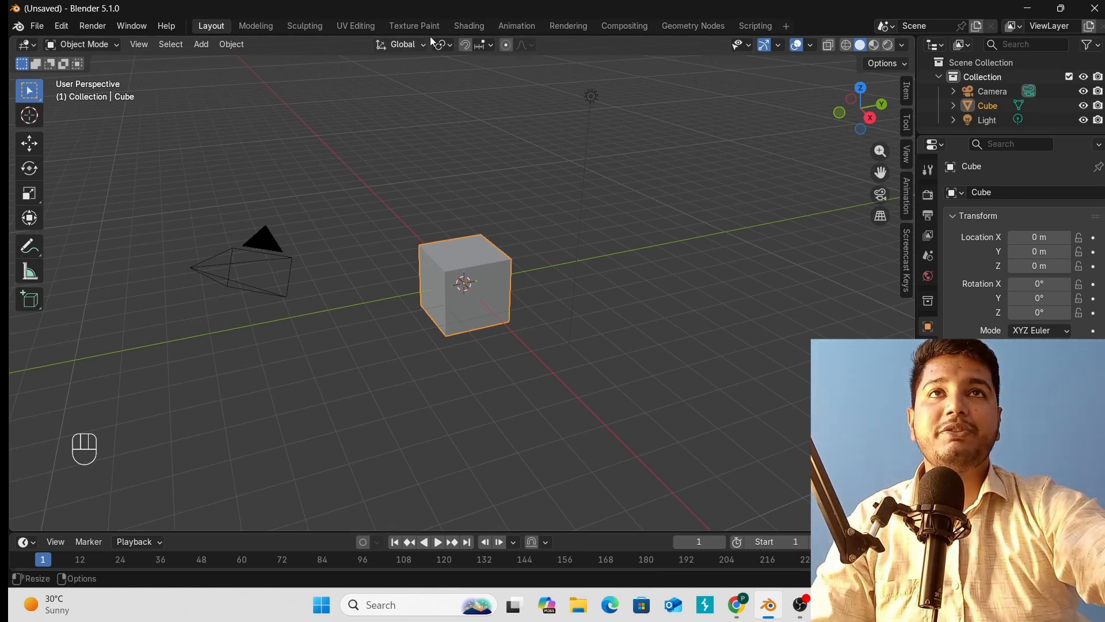
Switch to the Animation workspace and bring up the Insert Keyframe menu for the cube.
left_click(518, 25)
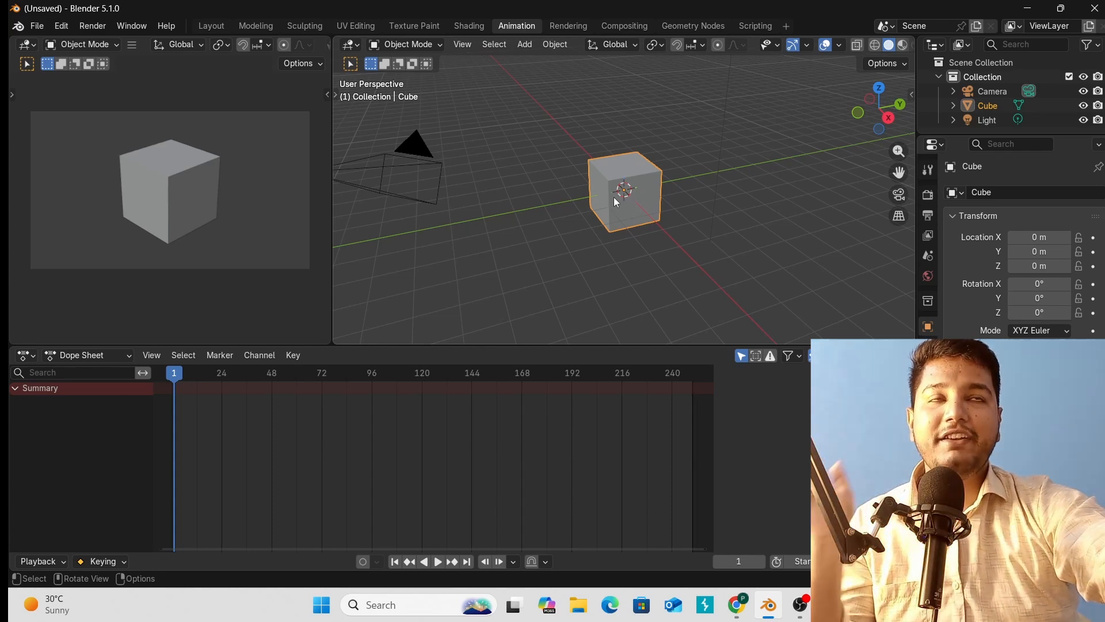
key("k")
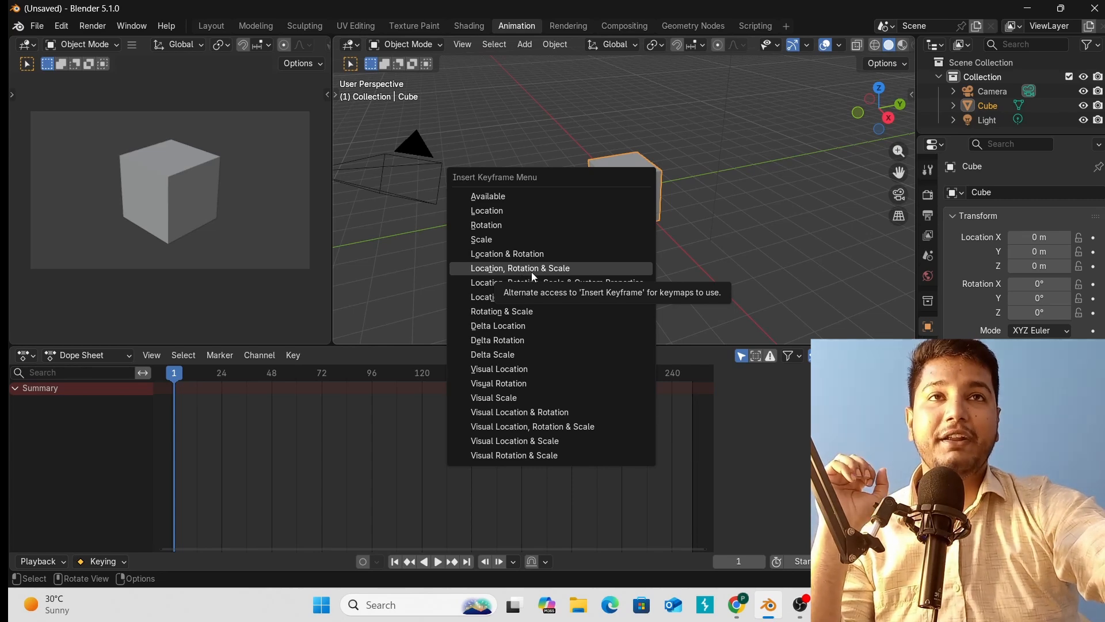
Insert a Location, Rotation & Scale keyframe at frame 1, then move the playhead to frame 72.
left_click(531, 270)
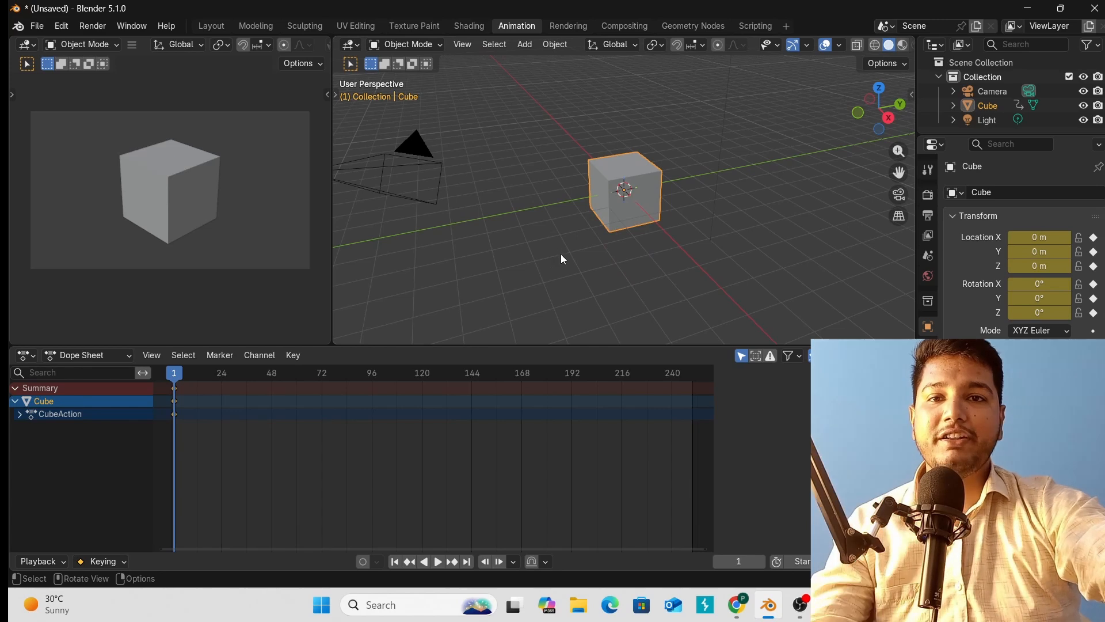
key("k")
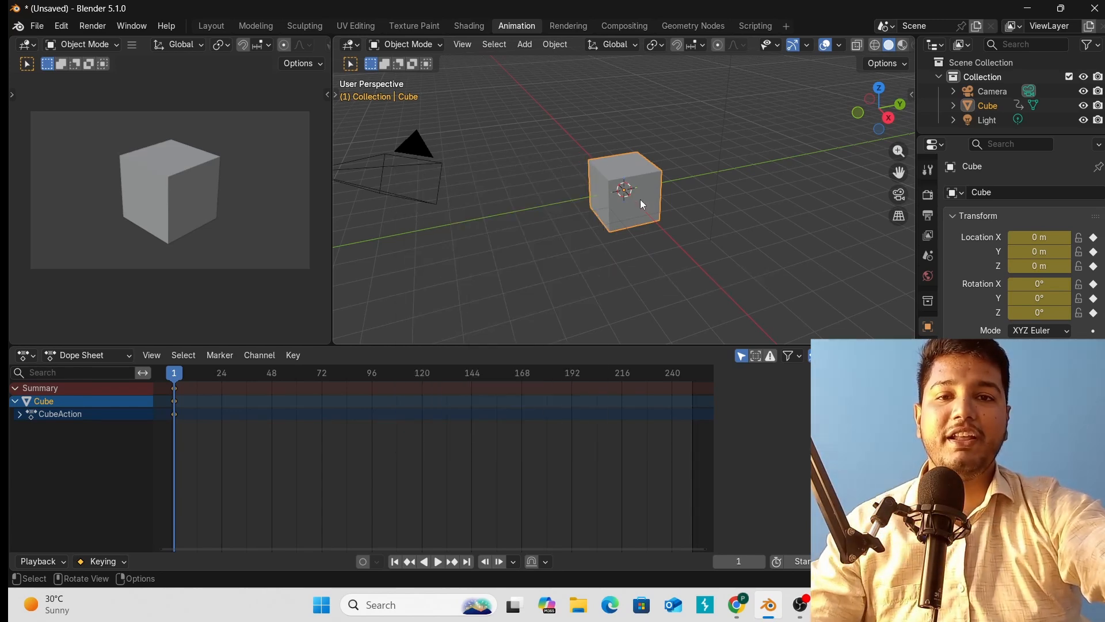
key("k")
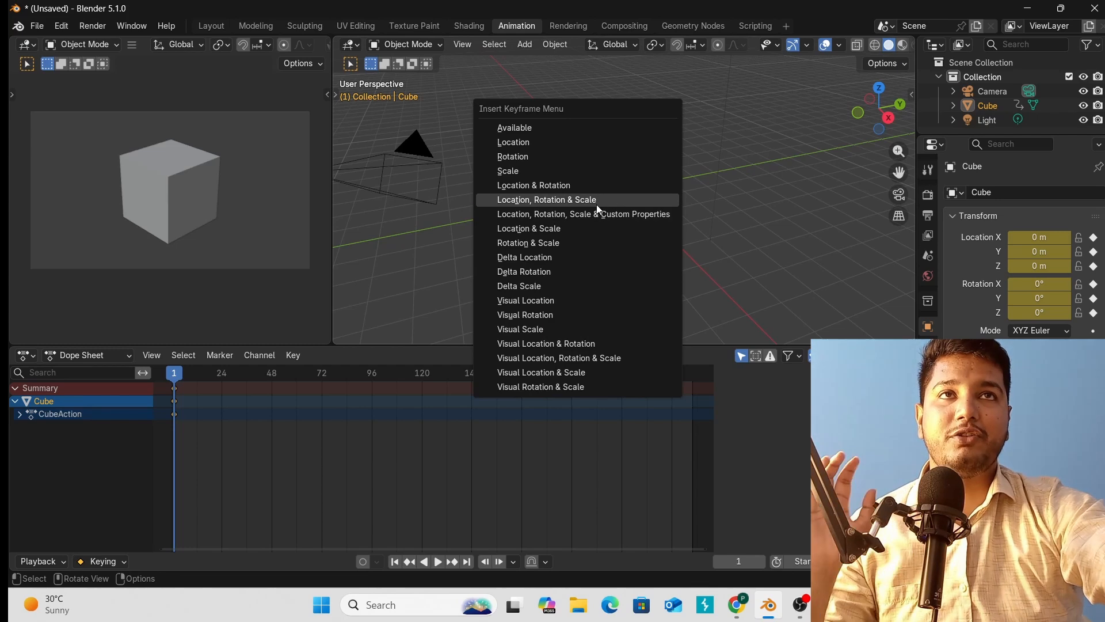
left_click(740, 210)
left_click(216, 372)
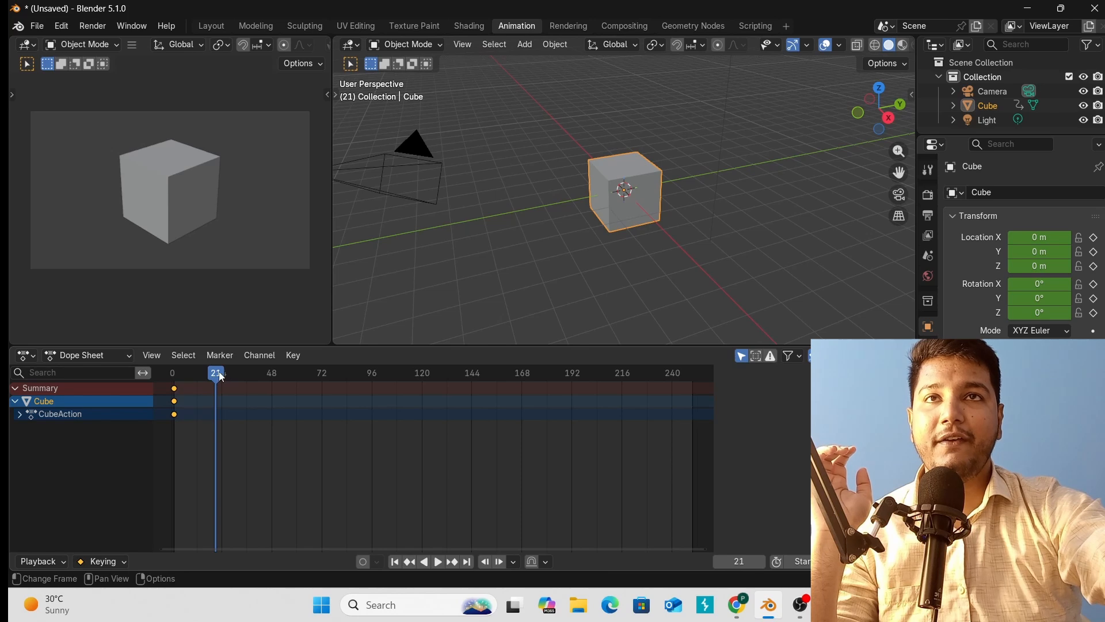
left_click_drag(222, 377, 320, 381)
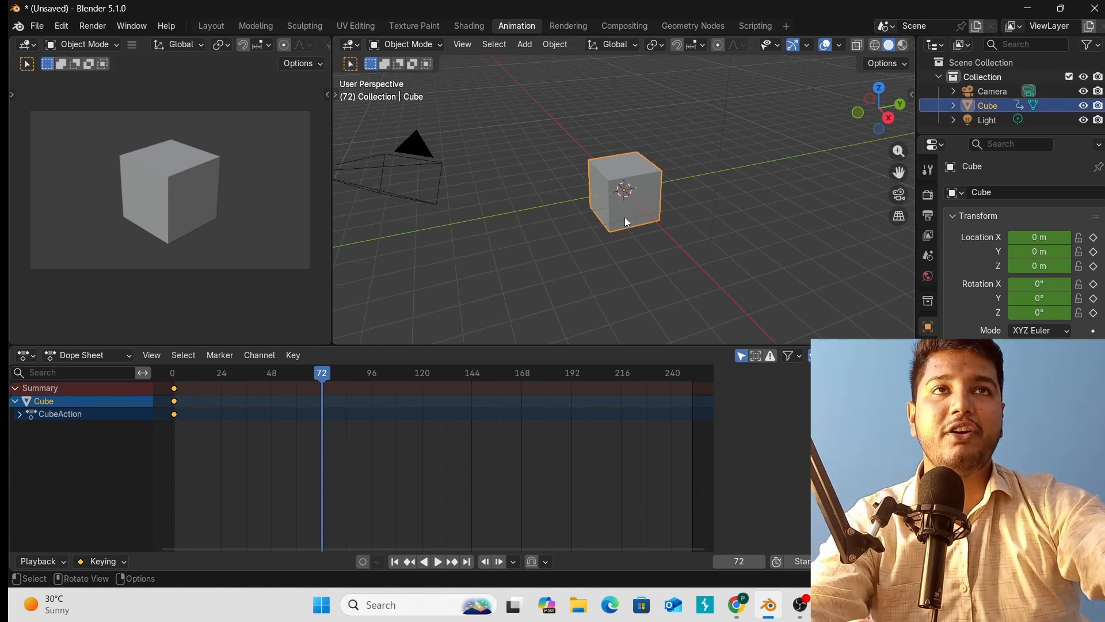
At frame 72, move the cube away from the origin, rotate it and scale it up about 2.6×.
key("g")
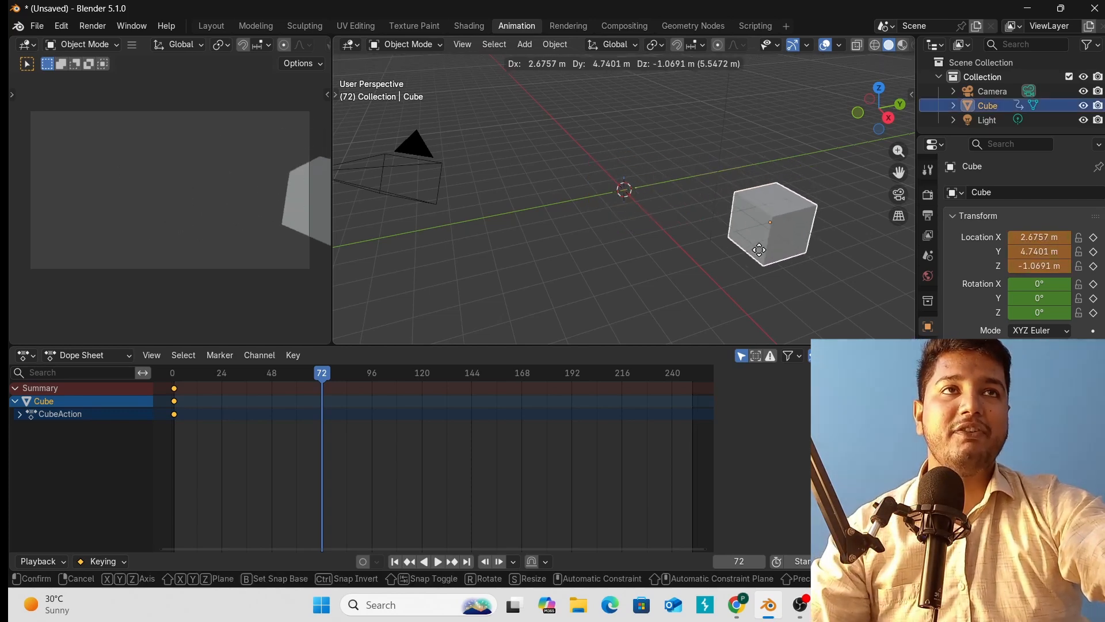
left_click(788, 247)
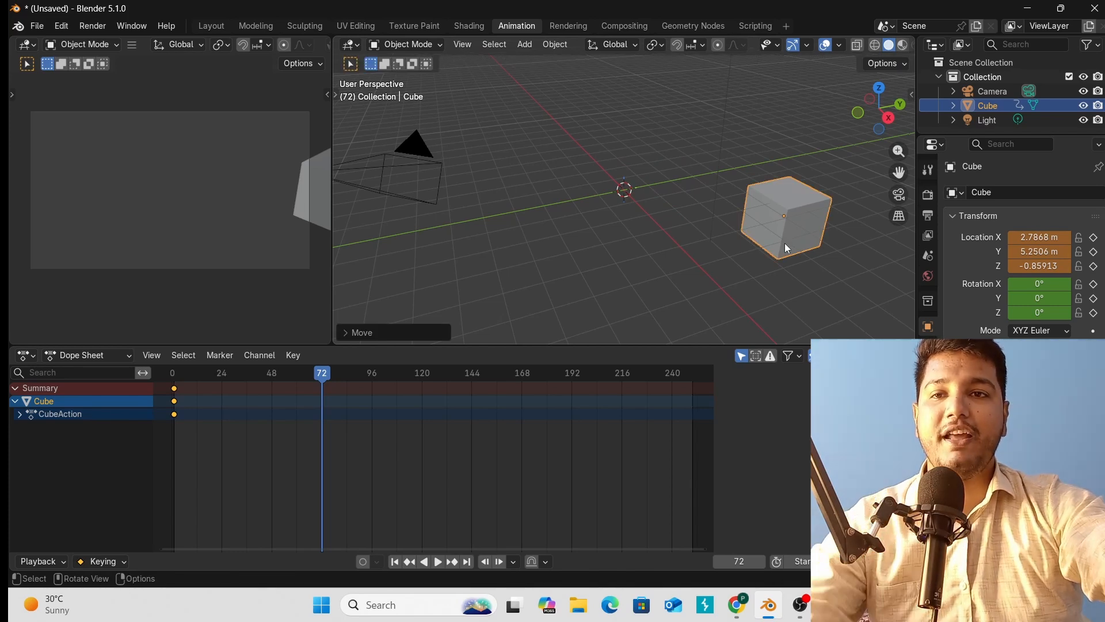
key("r")
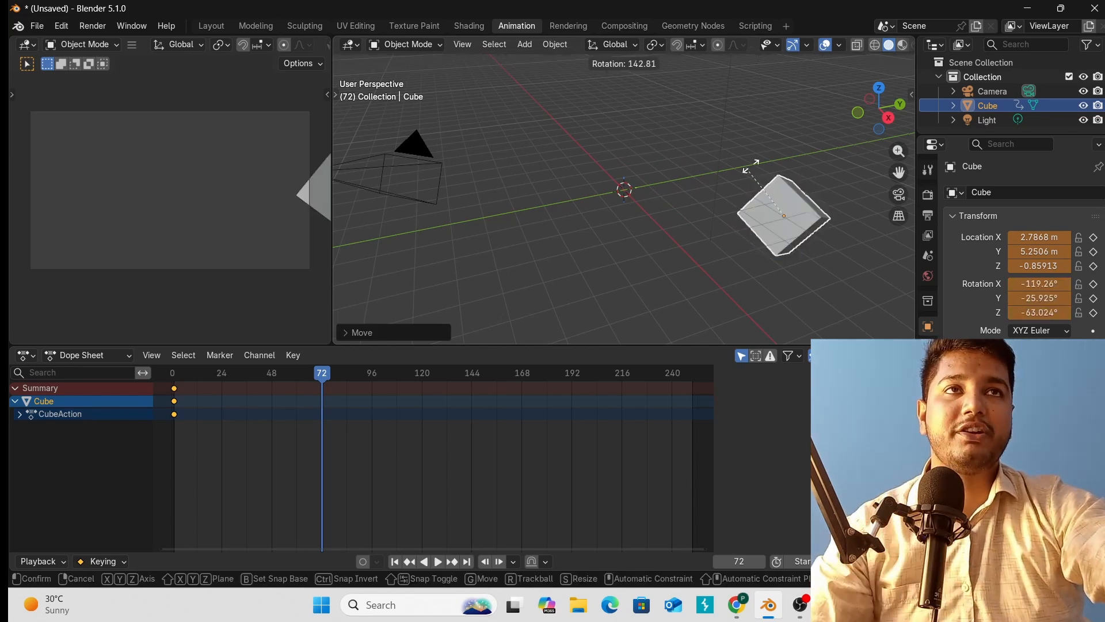
left_click(804, 279)
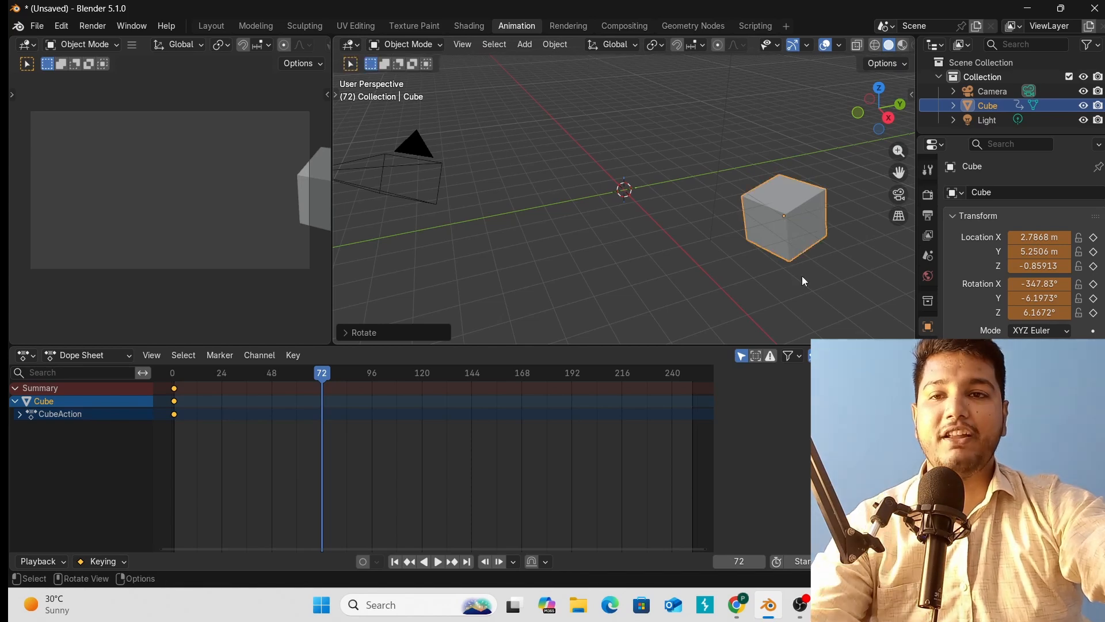
key("s")
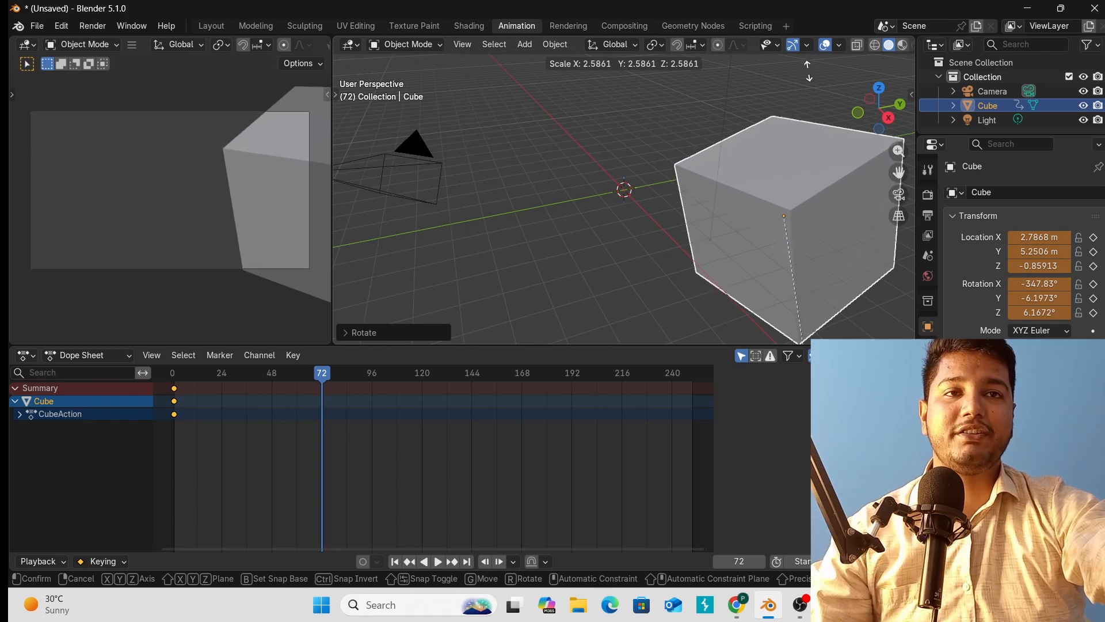
left_click(780, 88)
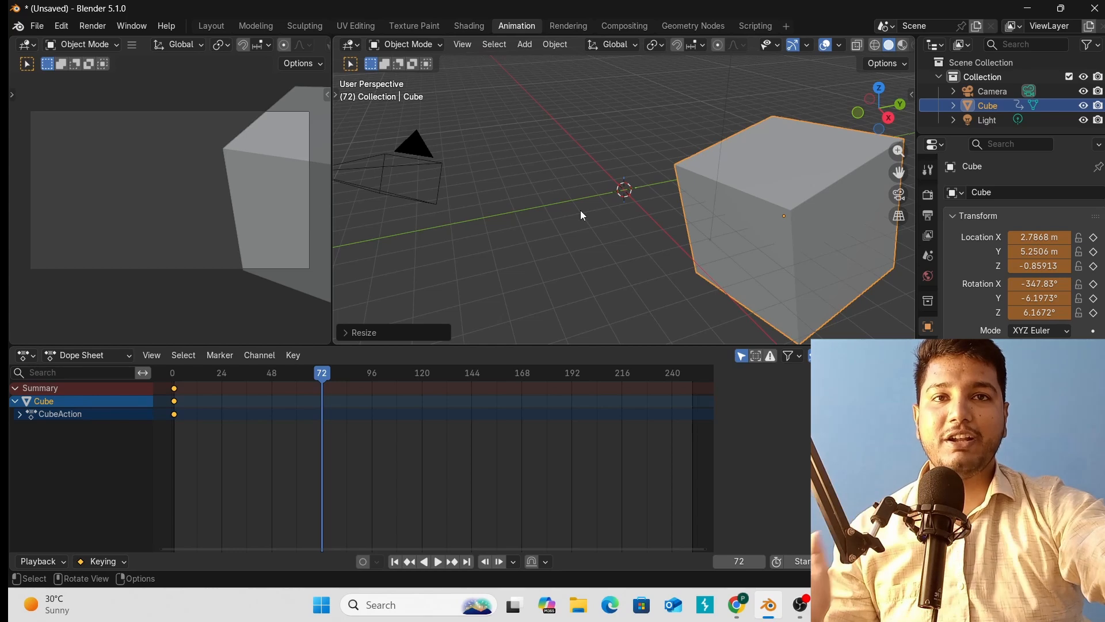
key("k")
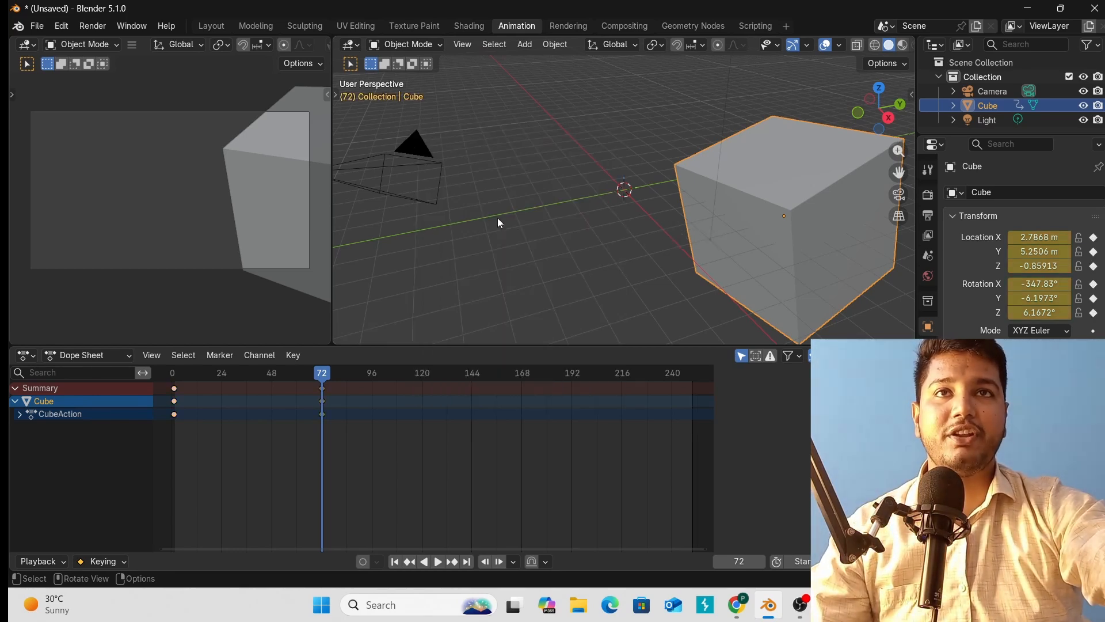
Key location, rotation and scale at frame 72 and preview the motion from frame 21.
left_click(499, 211)
left_click_drag(321, 379, 160, 392)
key("space")
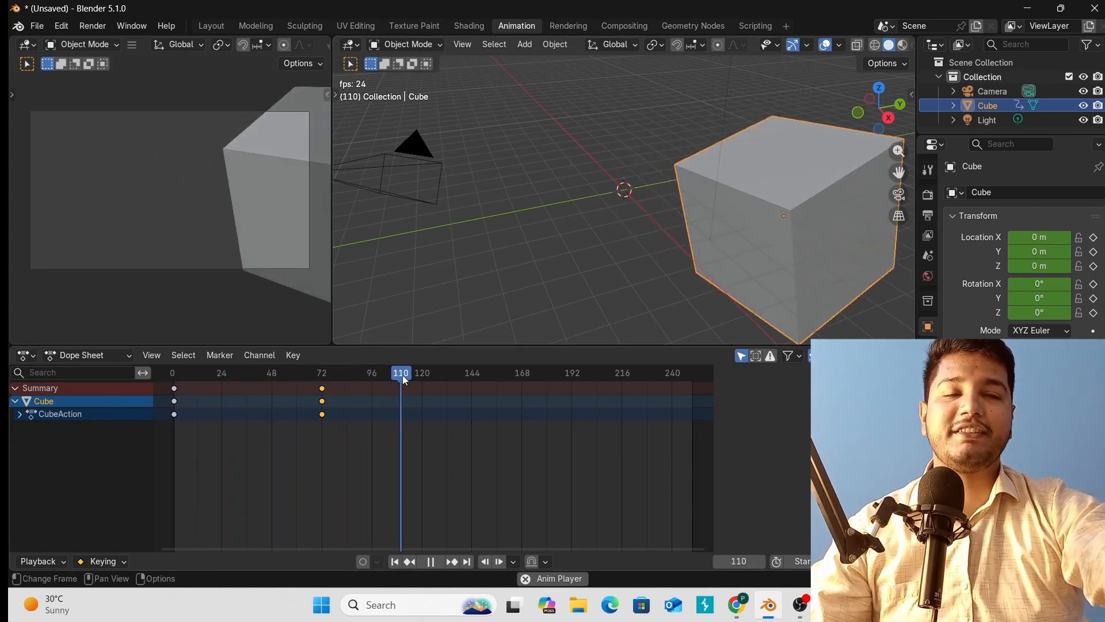
key("space")
Replay the animation from frame 69, then stop and return to frame 27.
left_click_drag(447, 378, 316, 391)
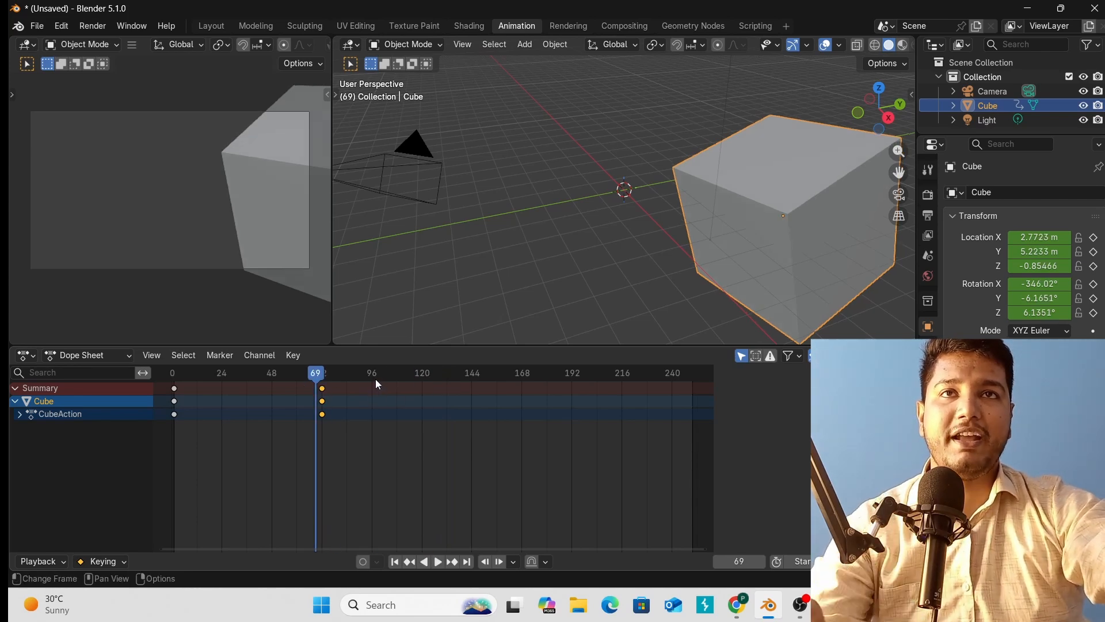
key("space")
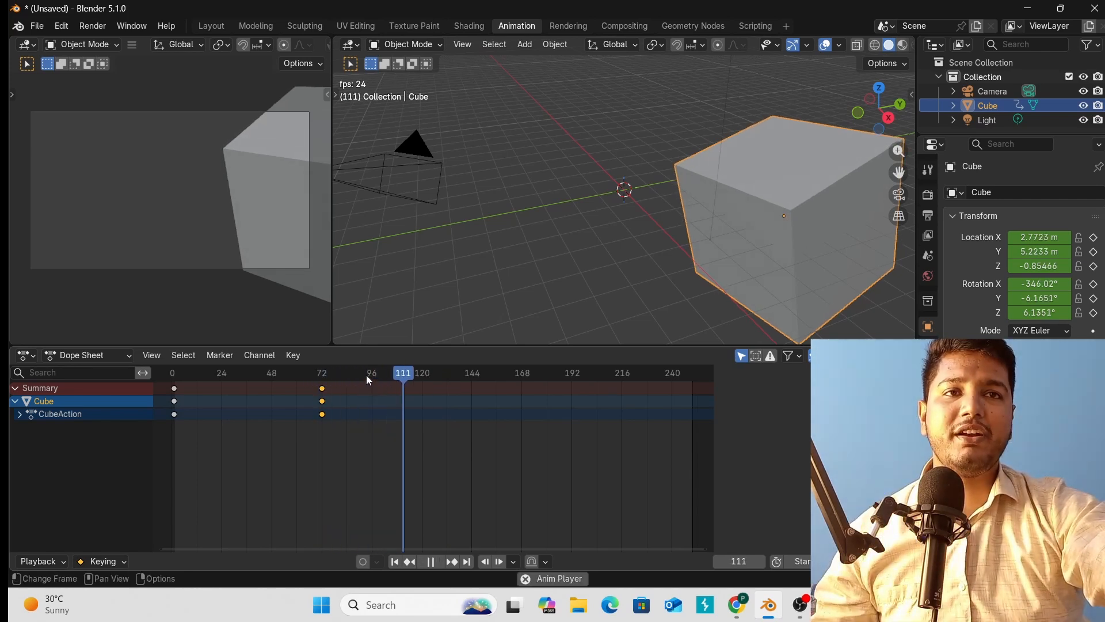
left_click_drag(341, 377, 169, 382)
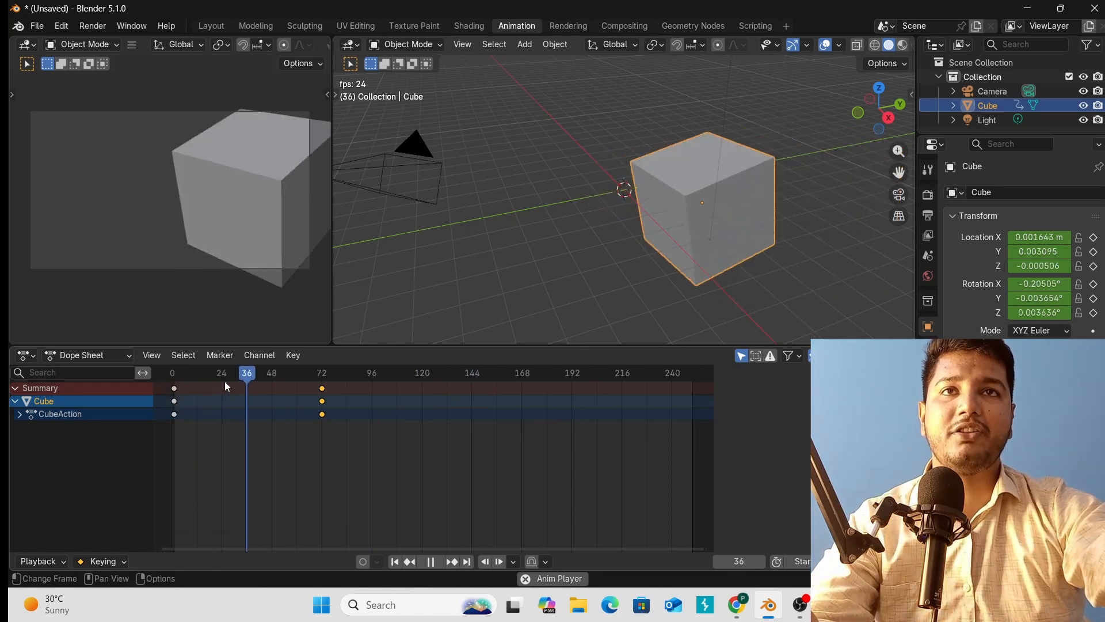
key("space")
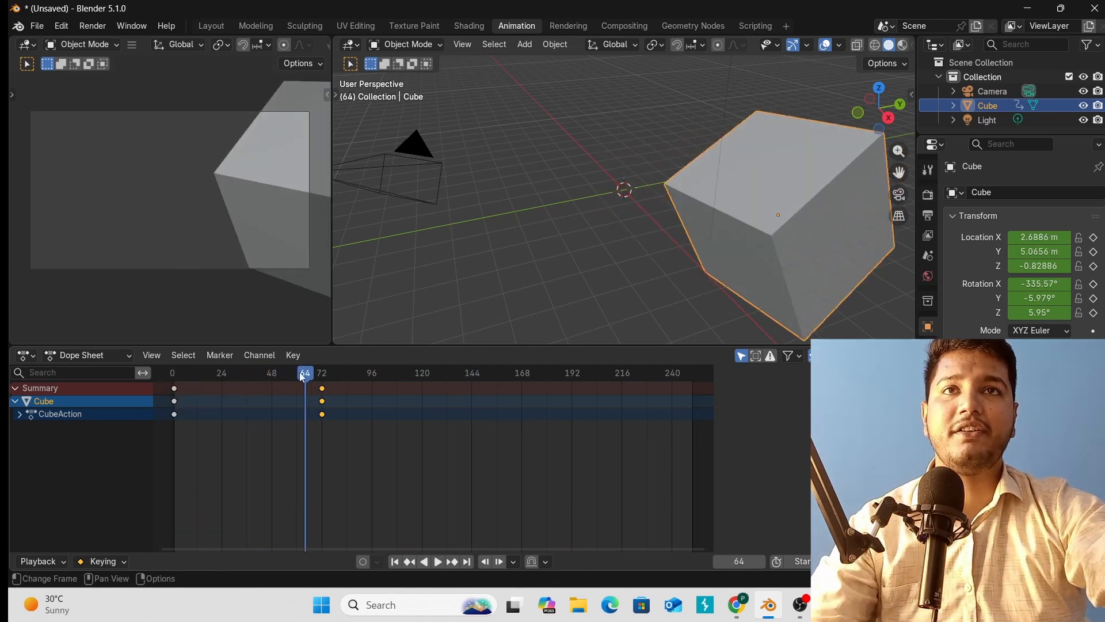
left_click_drag(303, 378, 229, 379)
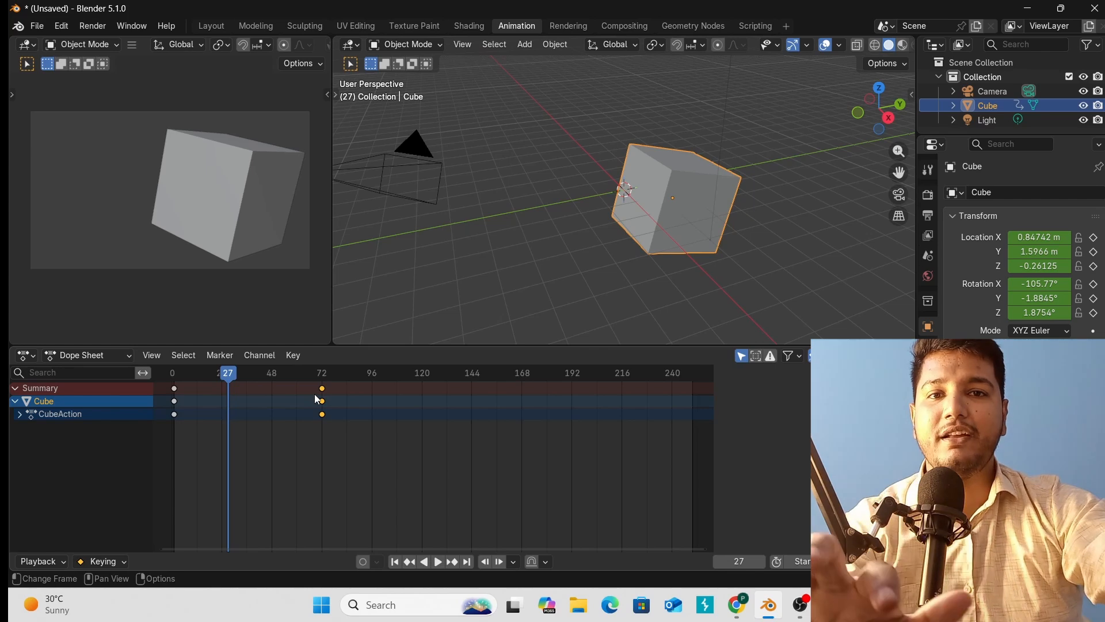
Set a preview range of frames 0–72 and play within it, stopping at frame 36.
key("b")
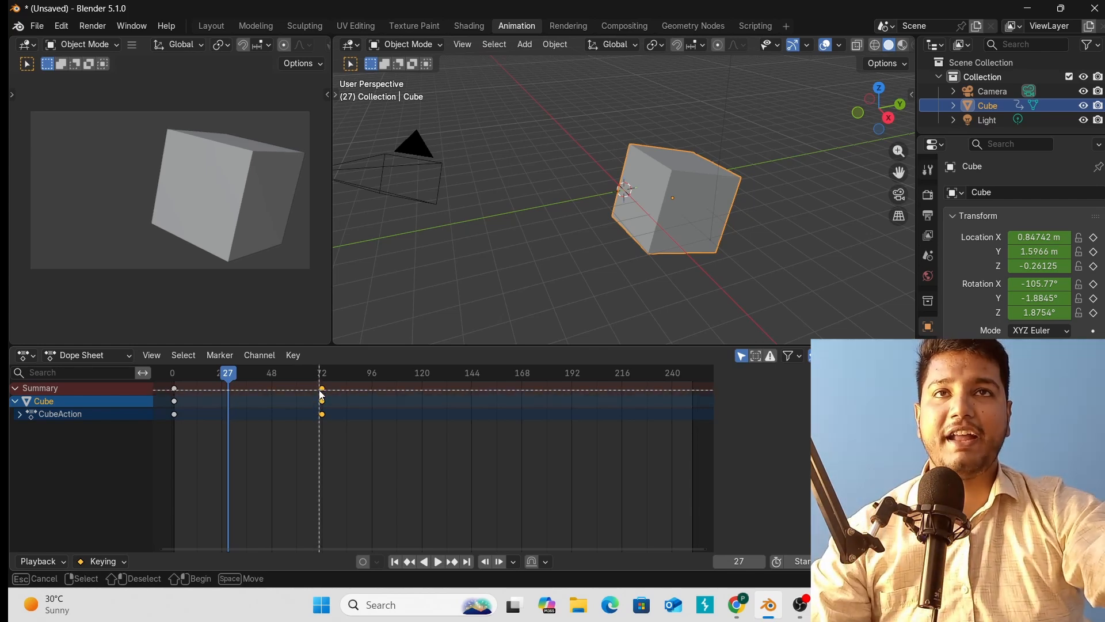
left_click_drag(320, 389, 175, 421)
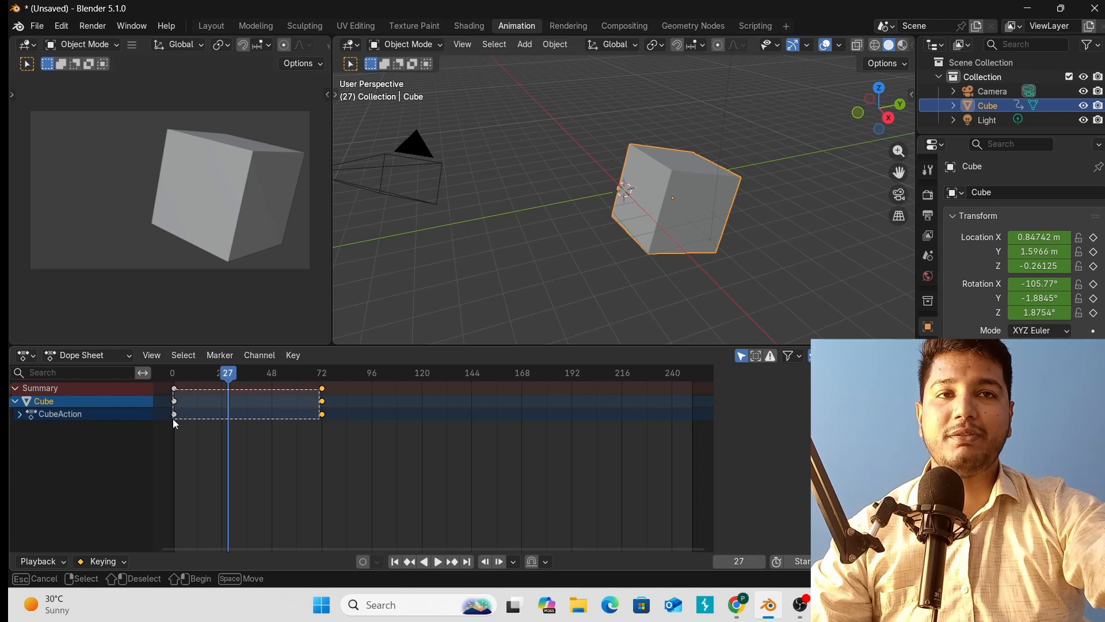
left_click_drag(173, 419, 175, 422)
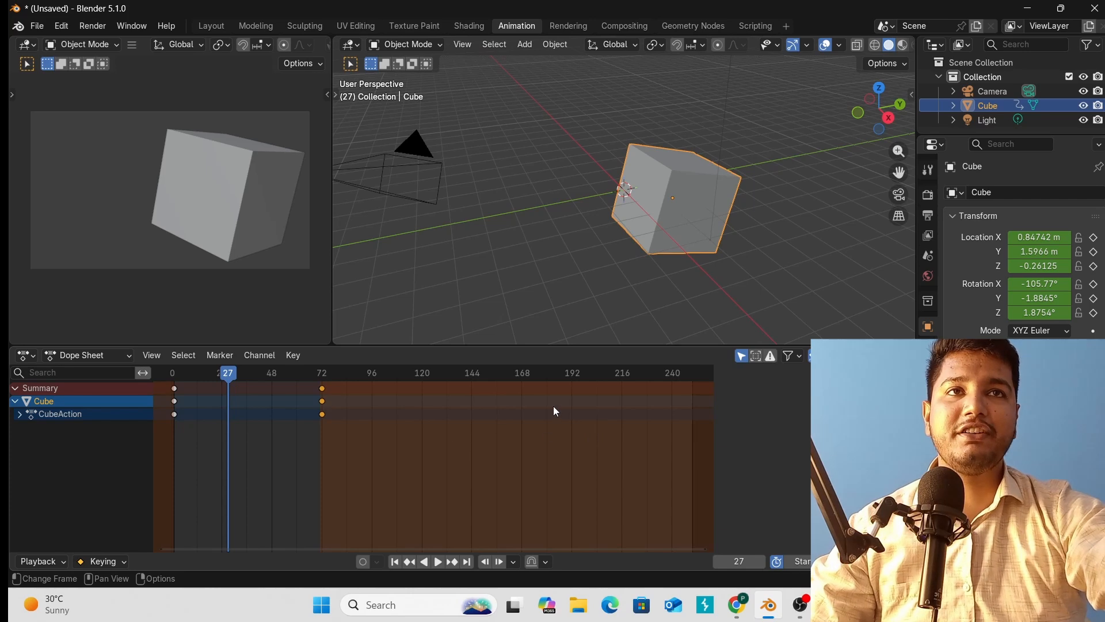
key("space")
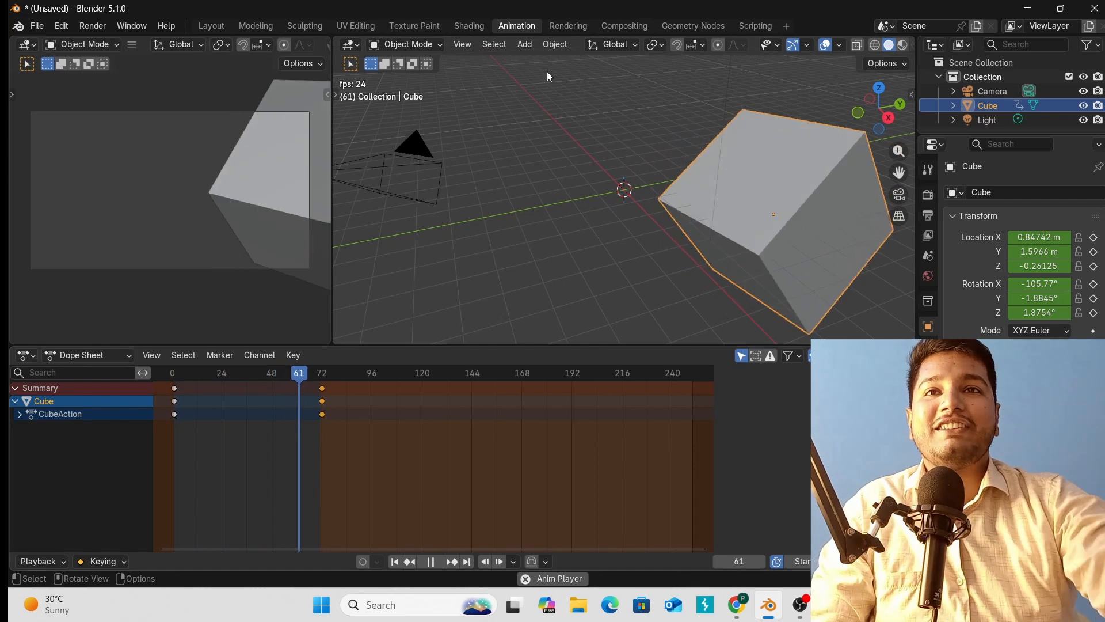
key("space")
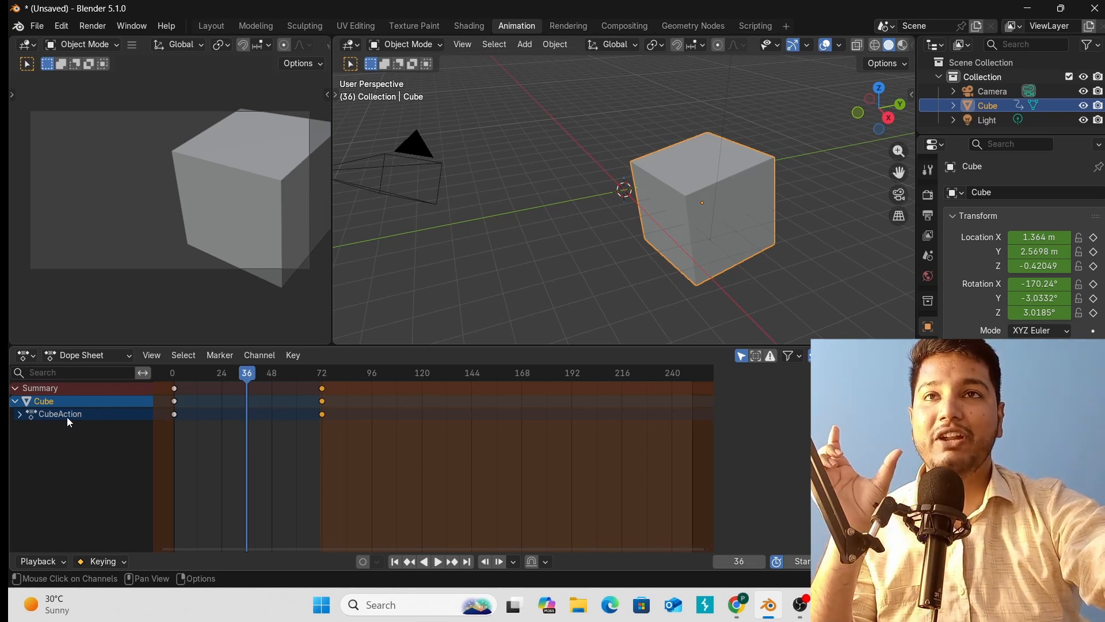
Expand CubeAction and Object Transforms to list the X, Y, Z channels, then select Z Location.
left_click(20, 414)
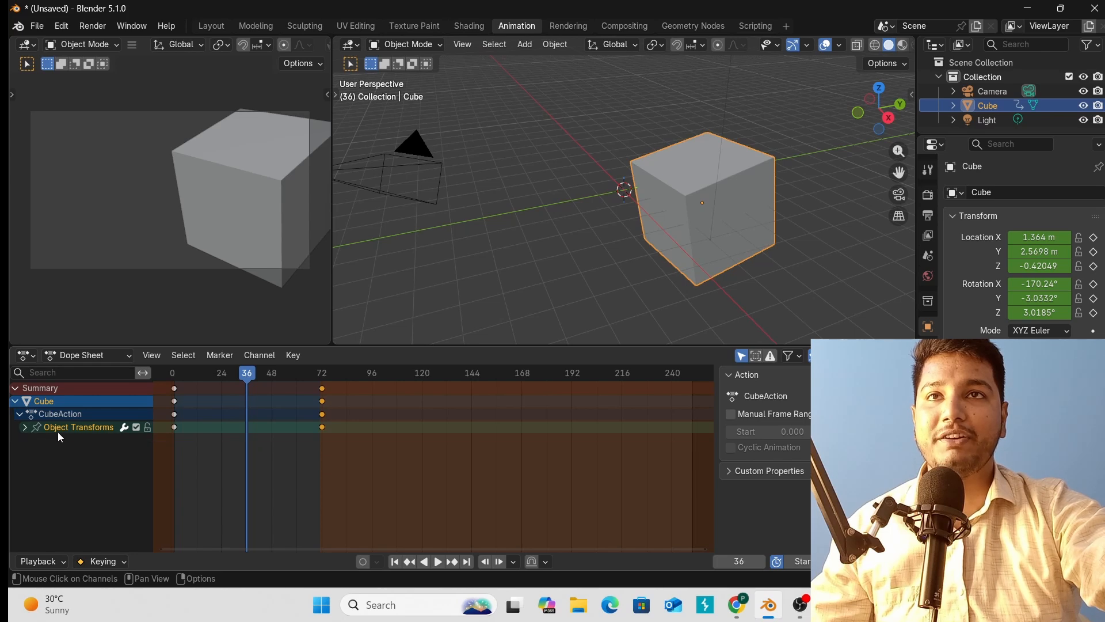
left_click(25, 429)
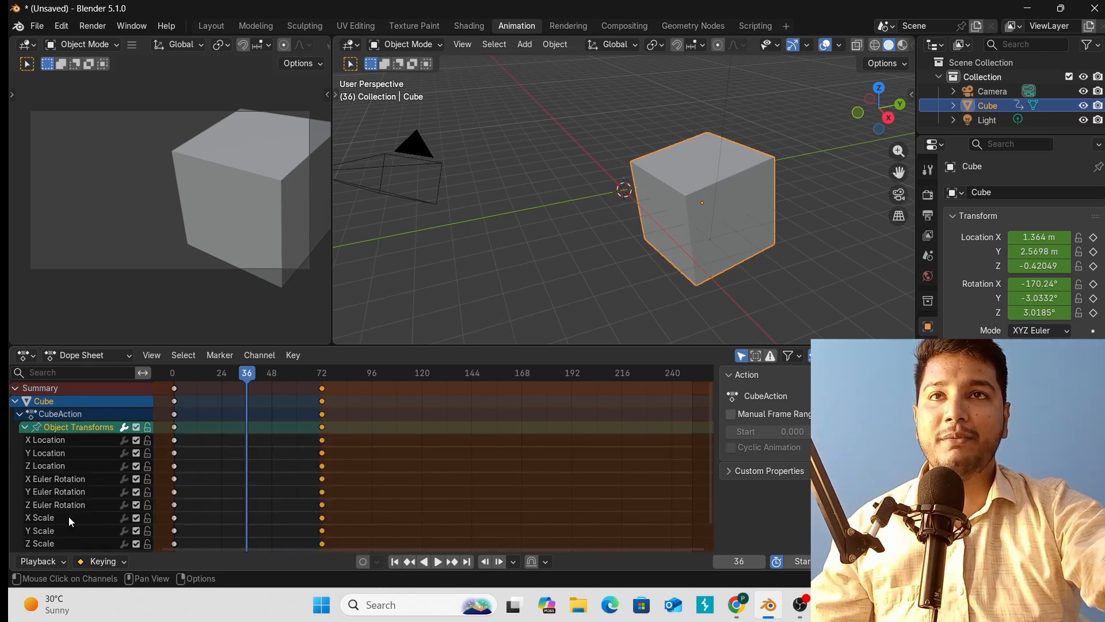
scroll(70, 453, "down", 1)
scroll(80, 431, "up", 1)
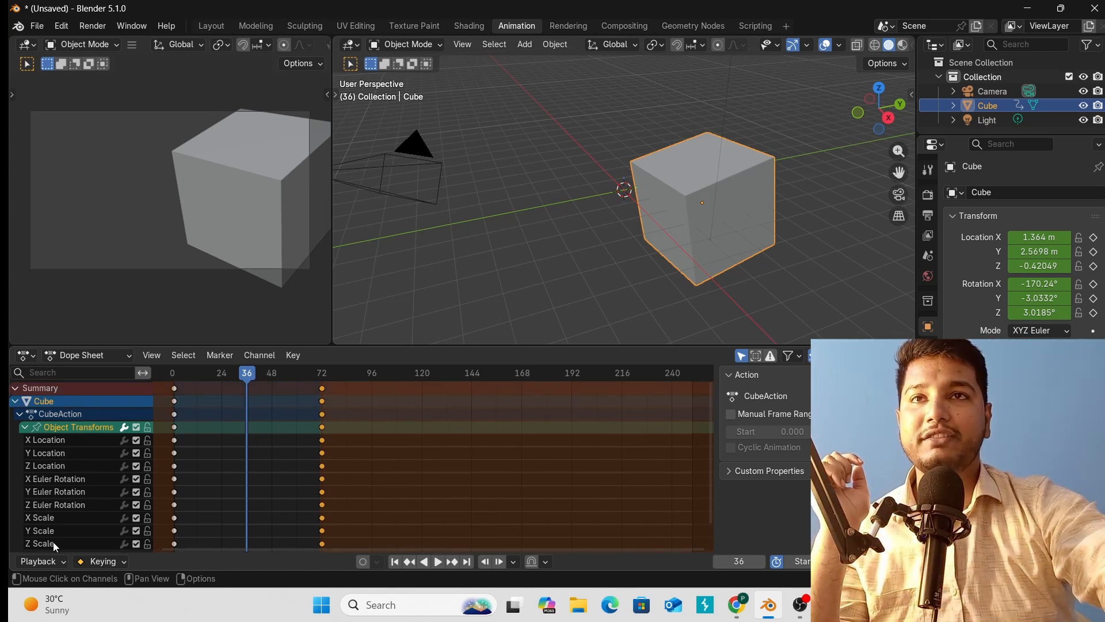
left_click(58, 467)
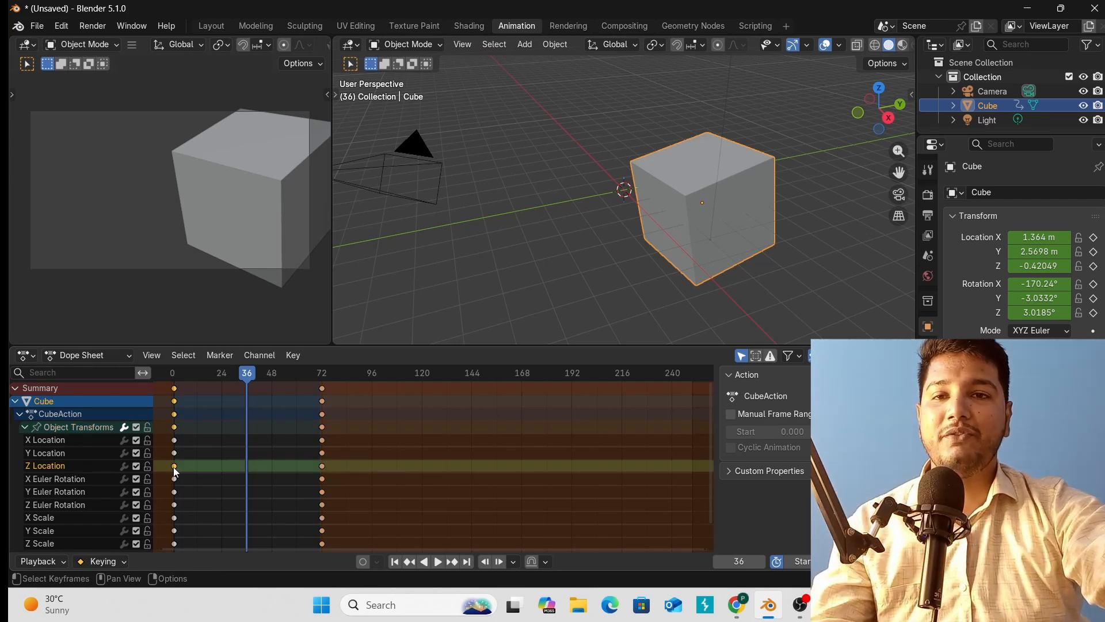
left_click_drag(174, 465, 201, 465)
left_click_drag(202, 465, 243, 466)
key("space")
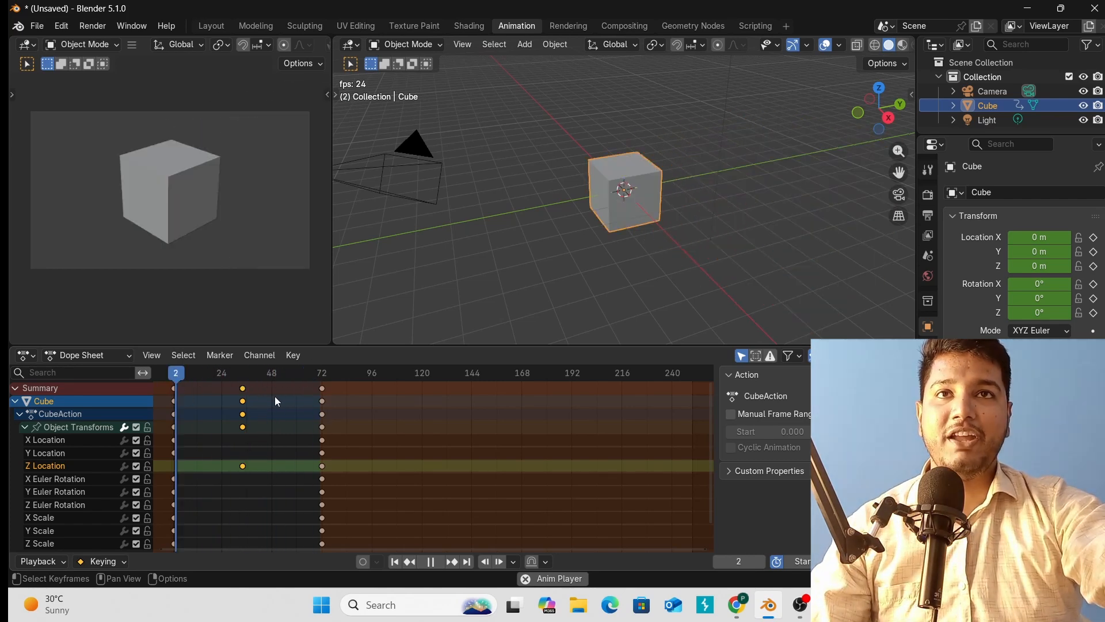
left_click(258, 416)
key("space")
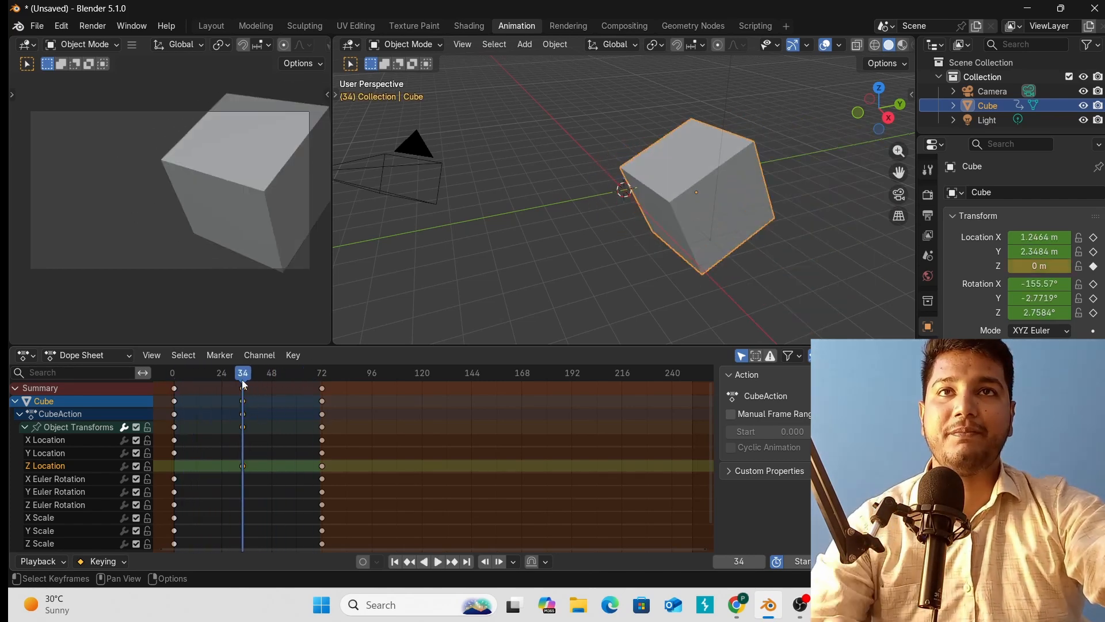
left_click_drag(243, 377, 214, 379)
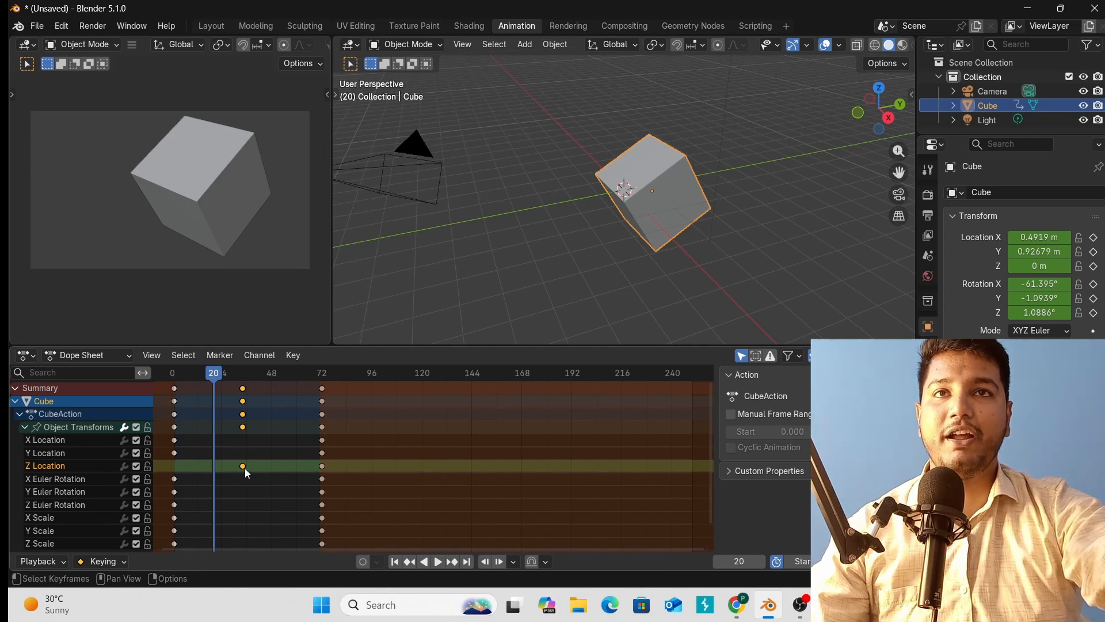
key("ctrl+z")
key("ctrl+z")
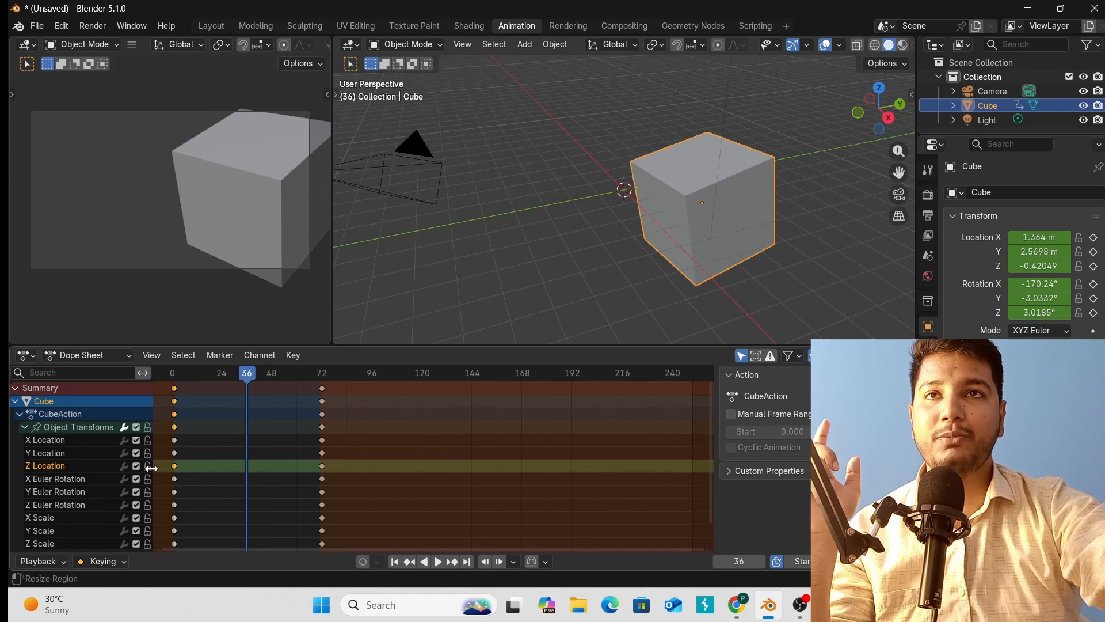
Select the Y Location and X Euler Rotation channels, trial-move a key to frame 2, and undo.
left_click(69, 454)
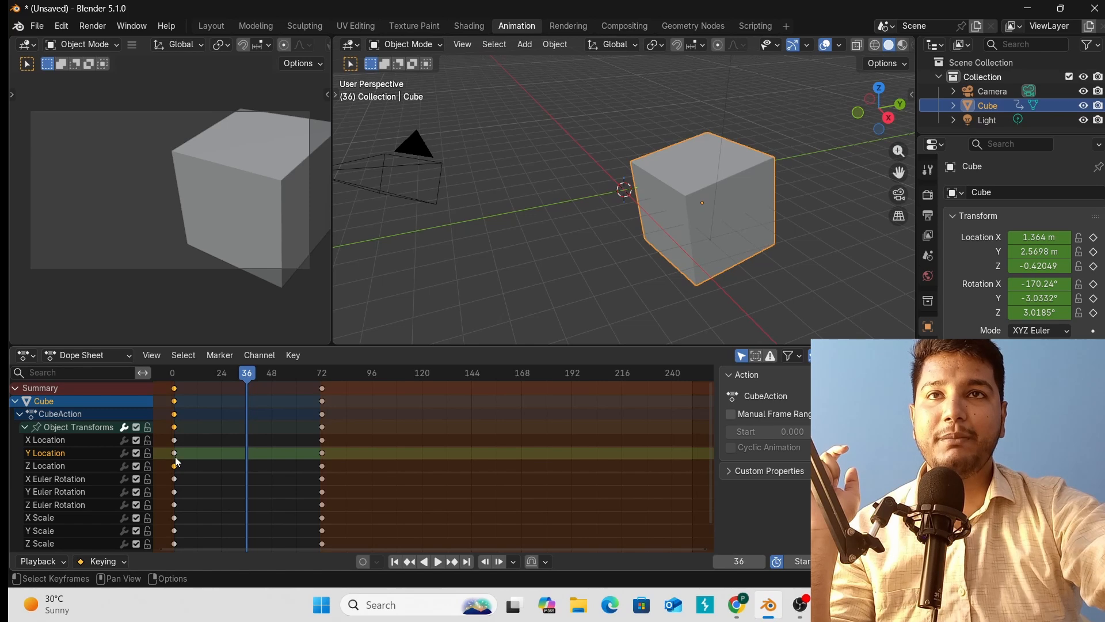
left_click(69, 480)
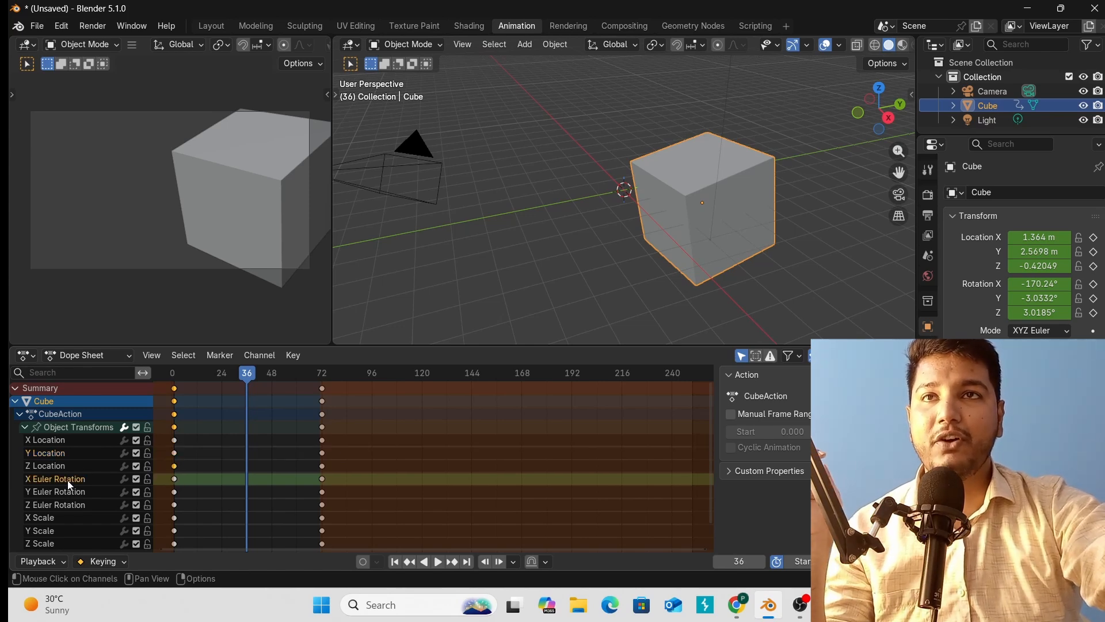
key("g")
left_click(174, 485)
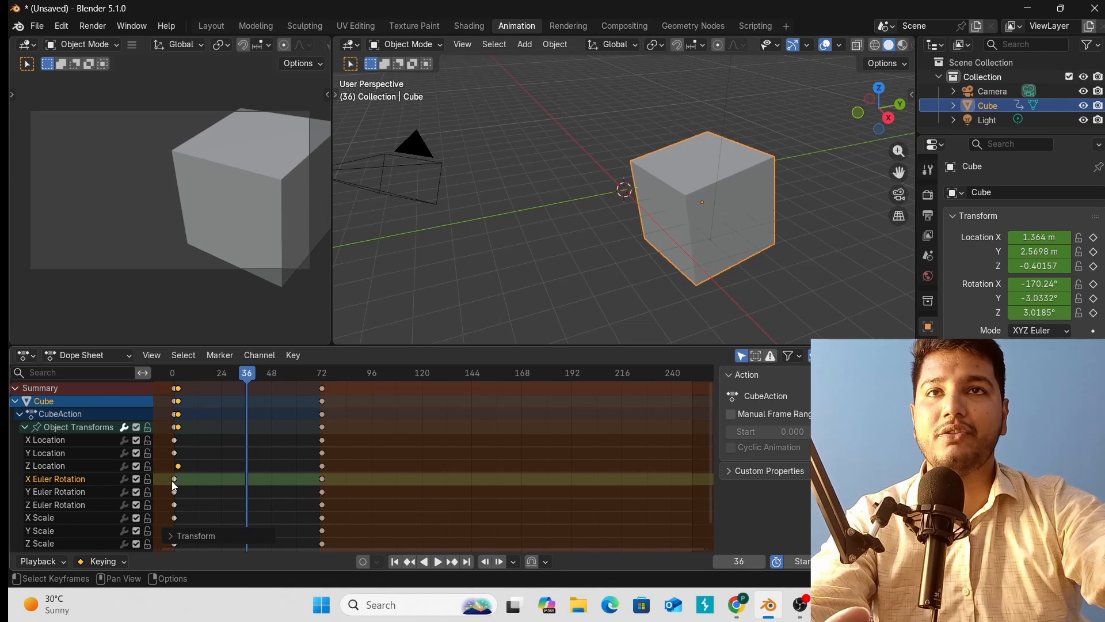
key("ctrl+z")
key("ctrl+z")
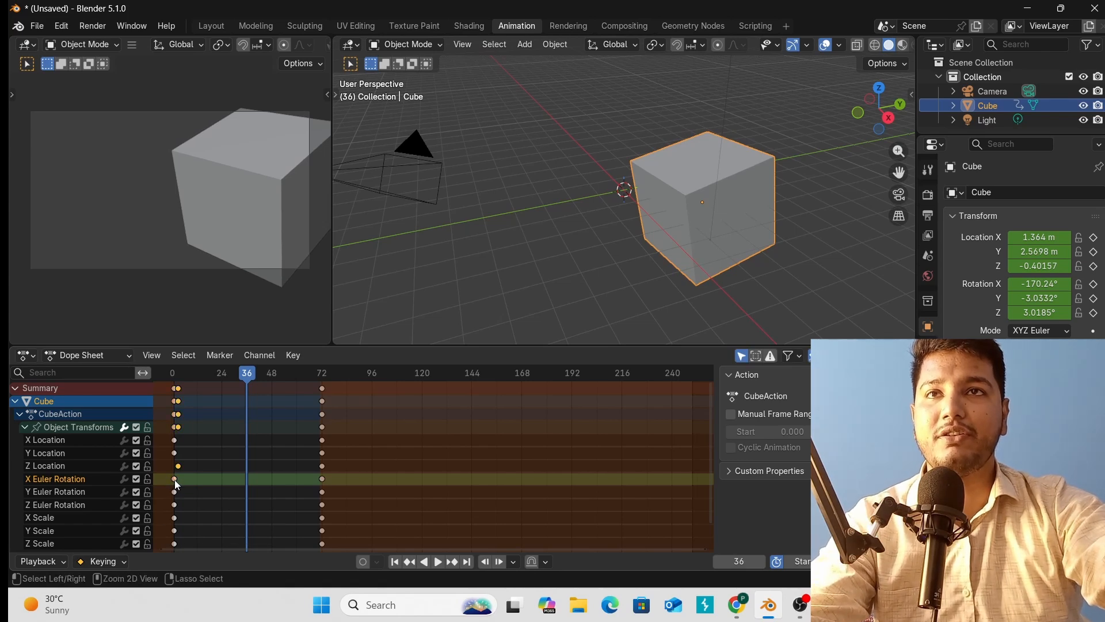
Try moving the X Euler Rotation key to frame 36, undo it, and select all frame-72 keys.
left_click(174, 478)
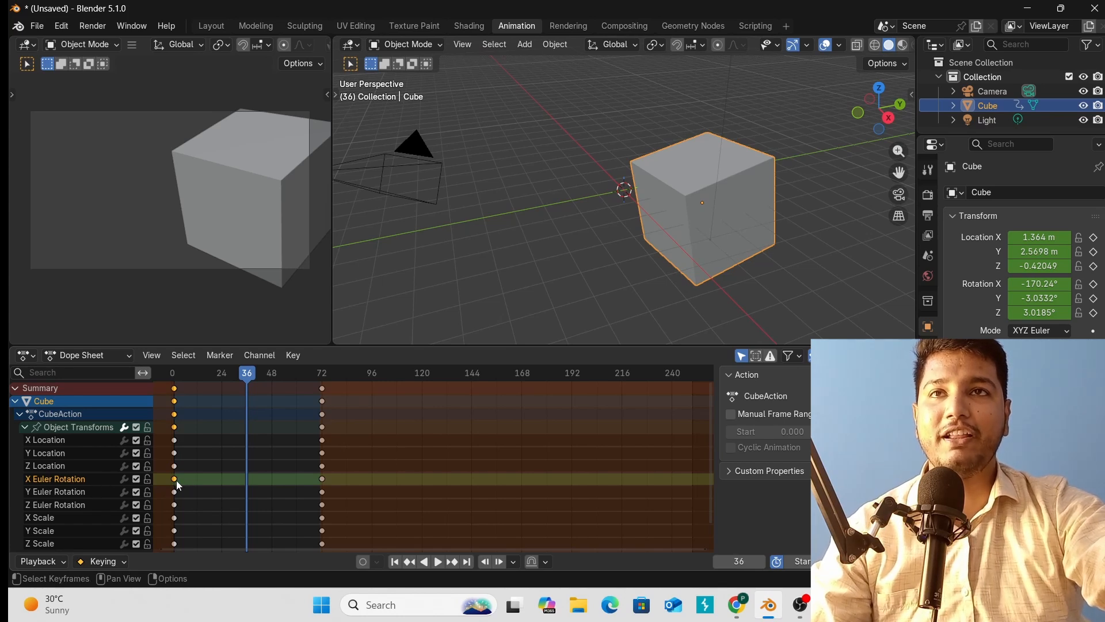
key("g")
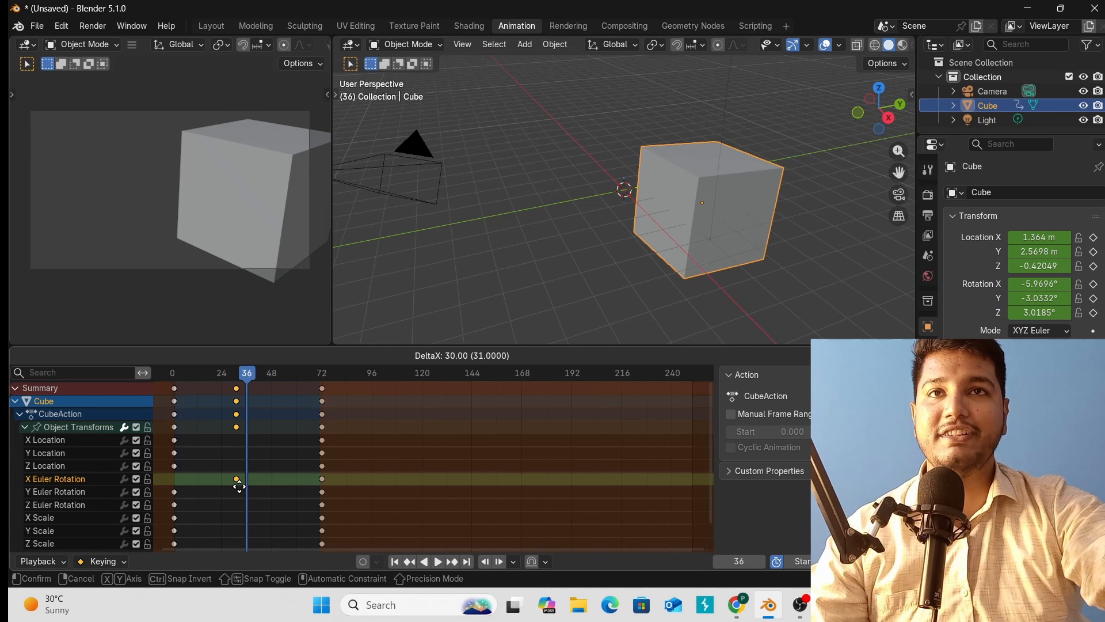
left_click(246, 487)
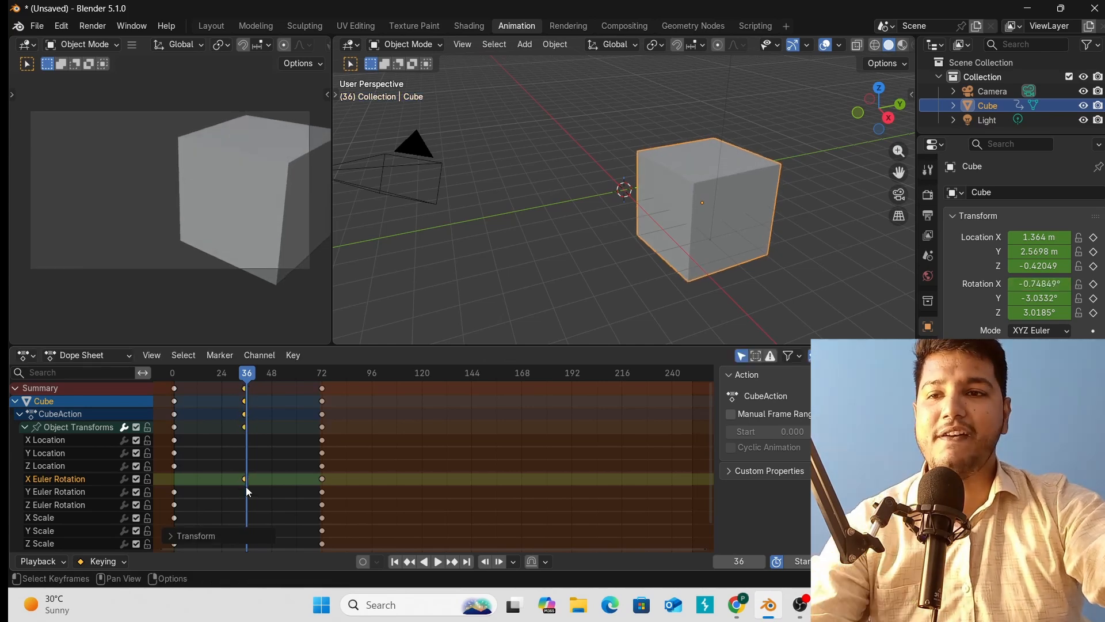
key("ctrl+z")
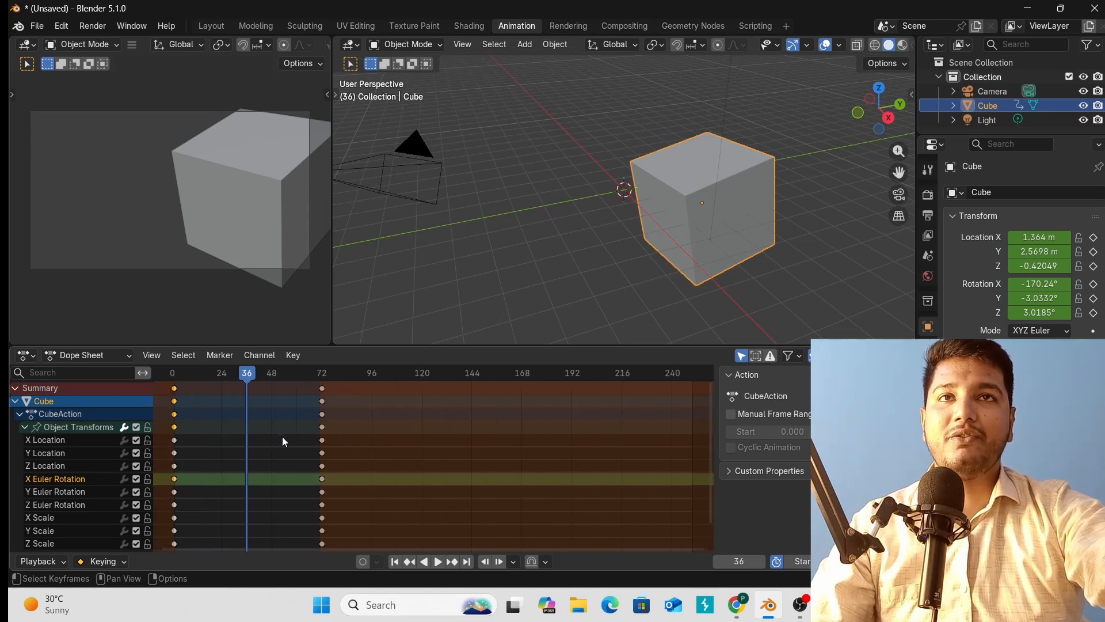
scroll(282, 436, "down", 1)
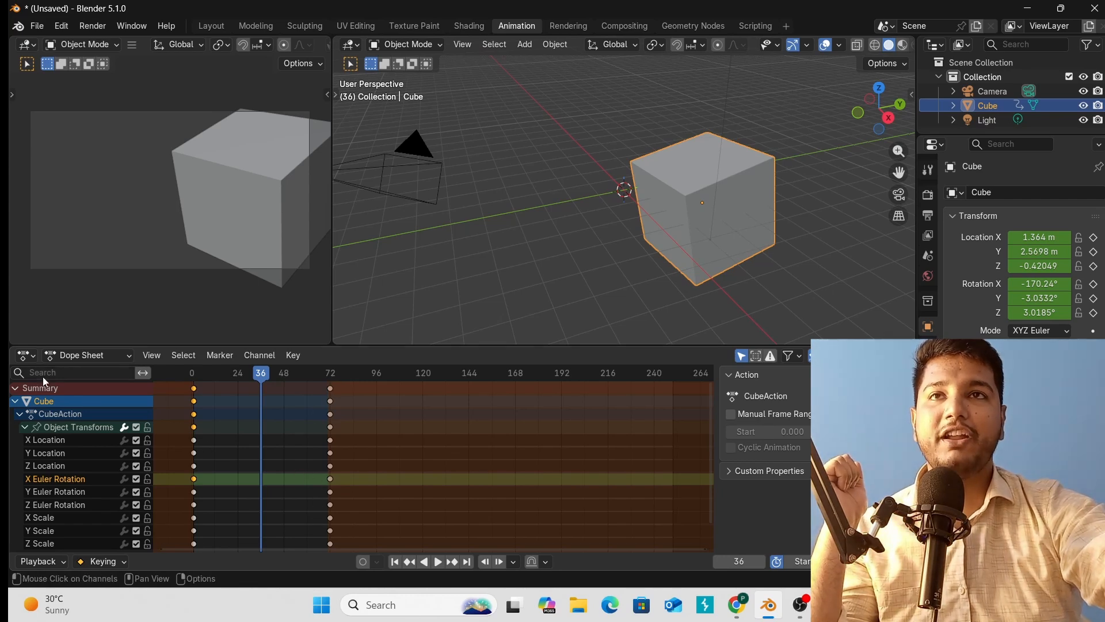
left_click(330, 389)
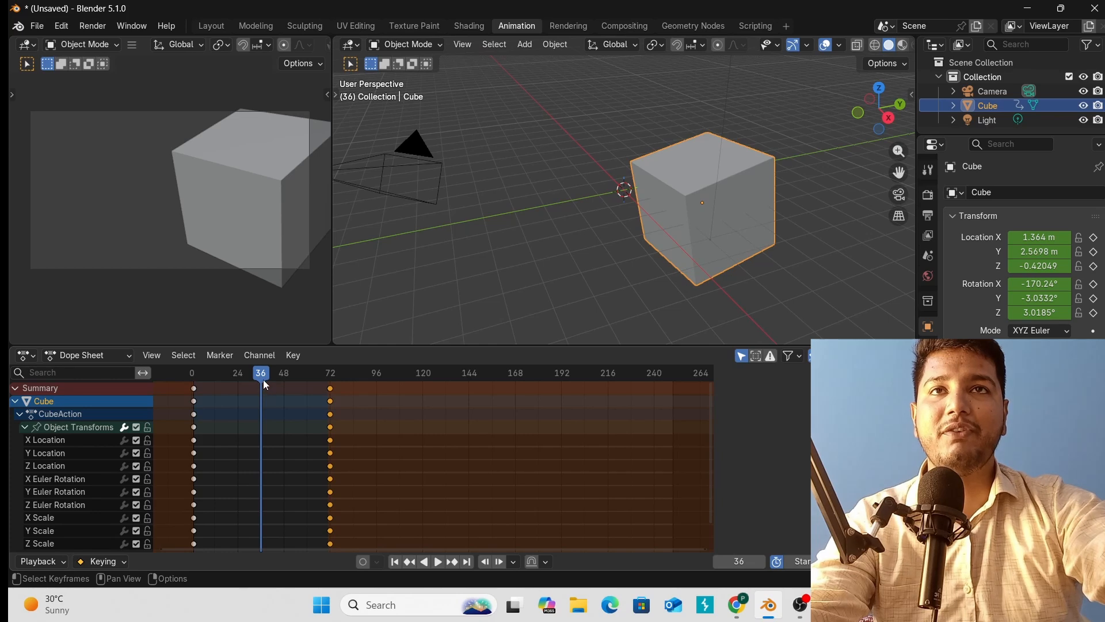
mouse_move(262, 378)
left_mouse_down()
mouse_move(310, 385)
mouse_move(282, 384)
left_mouse_up()
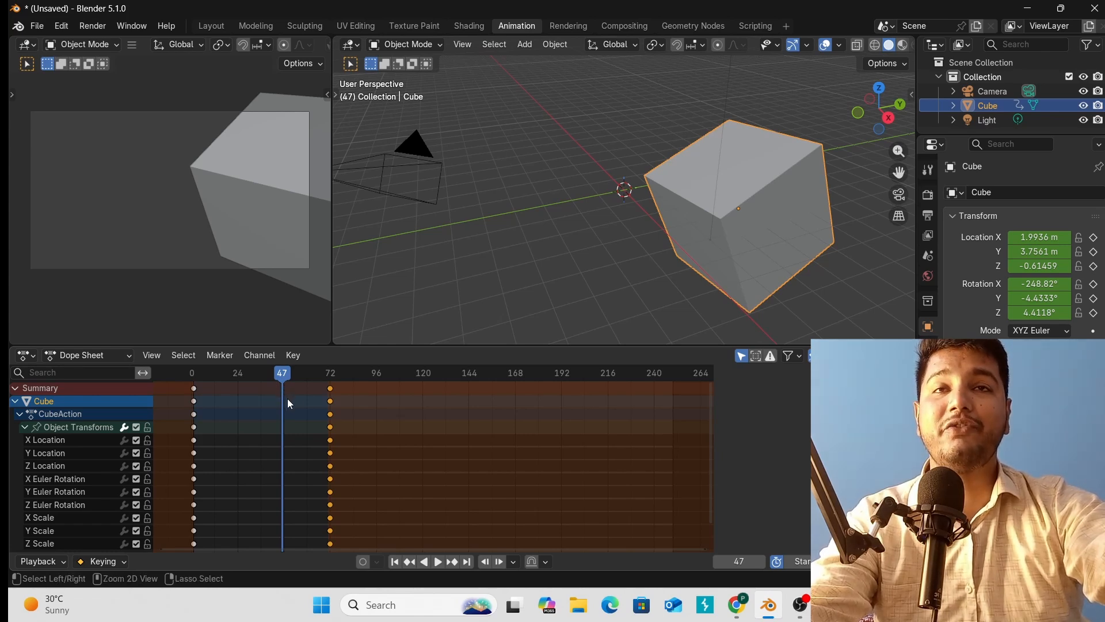
key("ctrl+v")
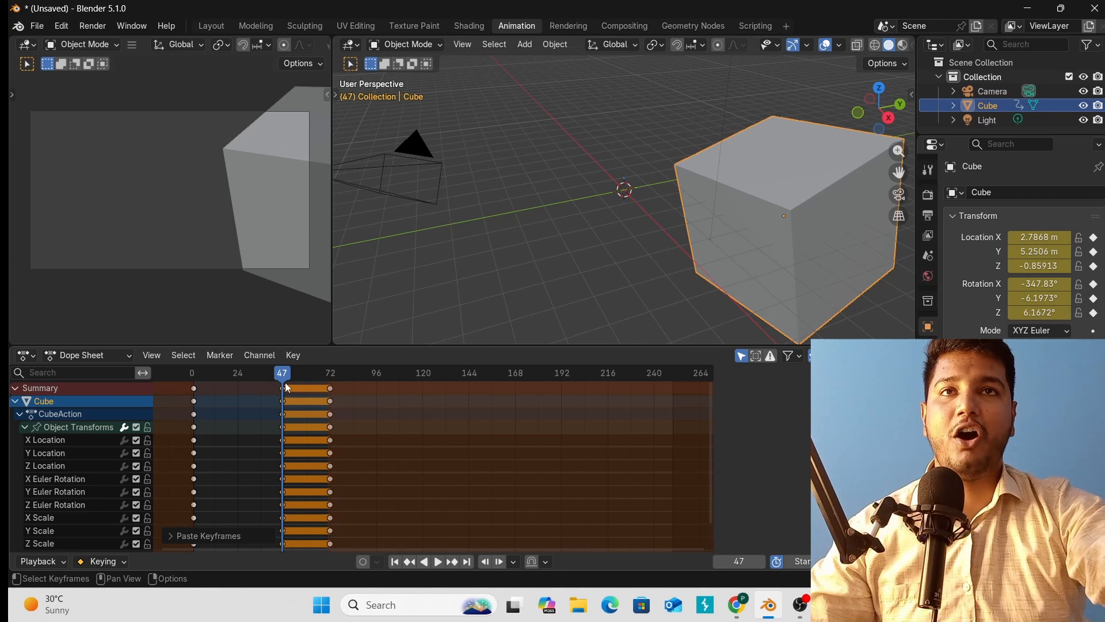
left_click(289, 388)
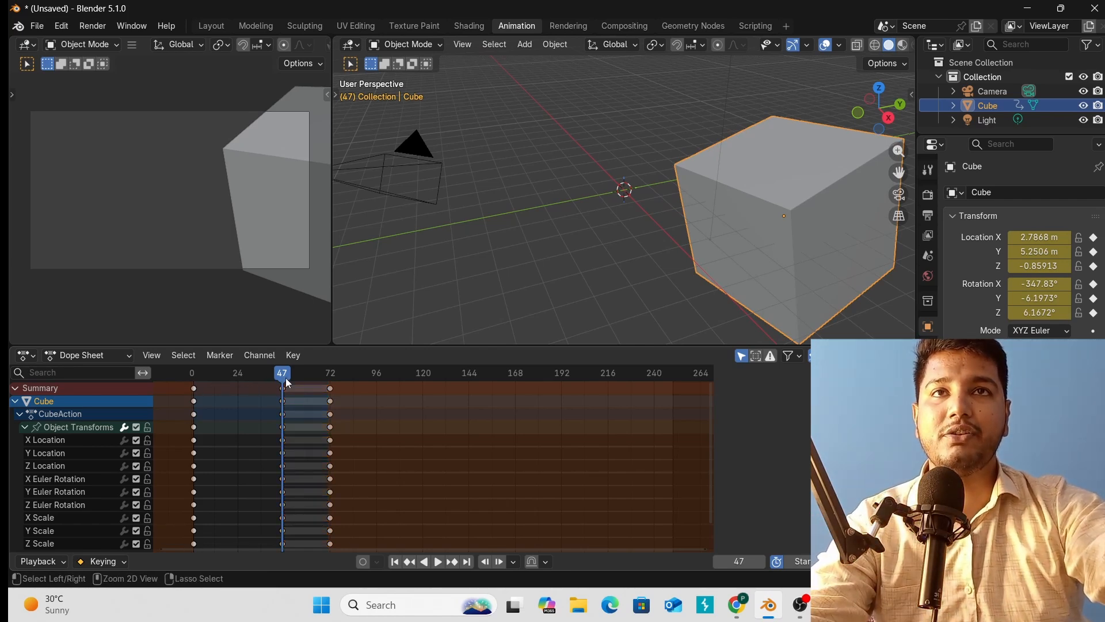
left_click_drag(287, 382, 172, 391)
key("space")
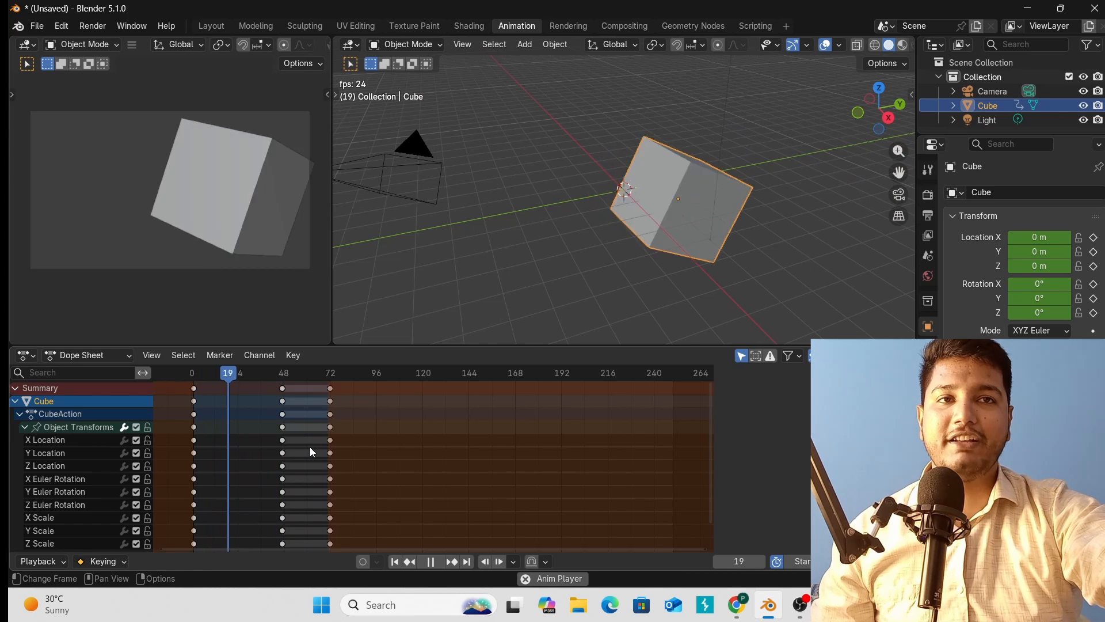
key("Escape")
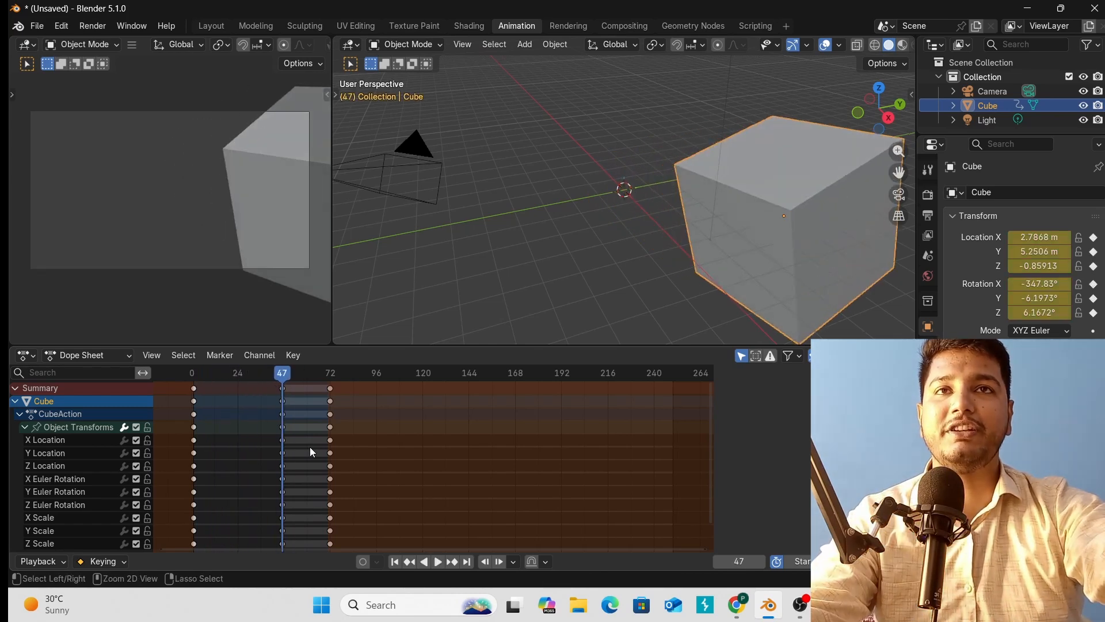
key("ctrl+z")
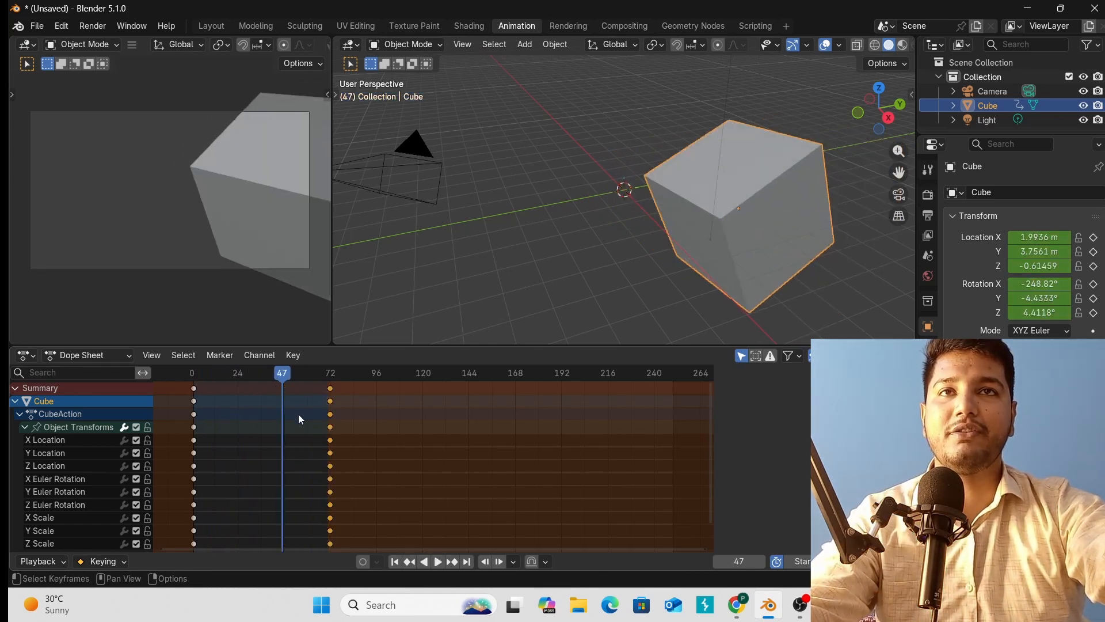
left_click_drag(281, 375, 220, 392)
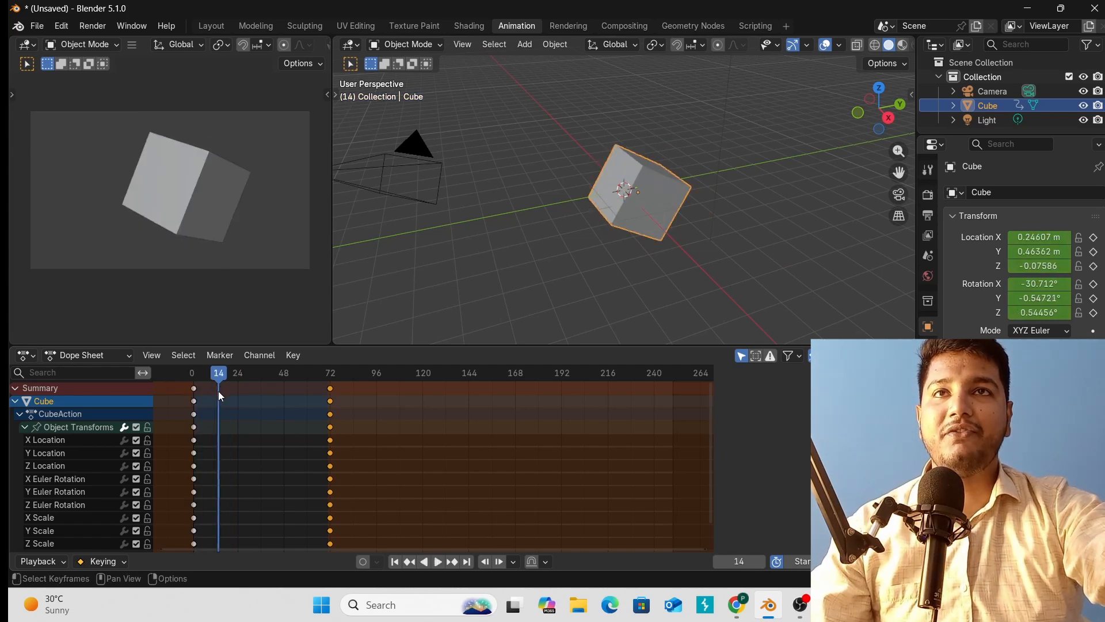
Show value sliders beside the Dope Sheet channels and move to frame 27.
left_click(153, 357)
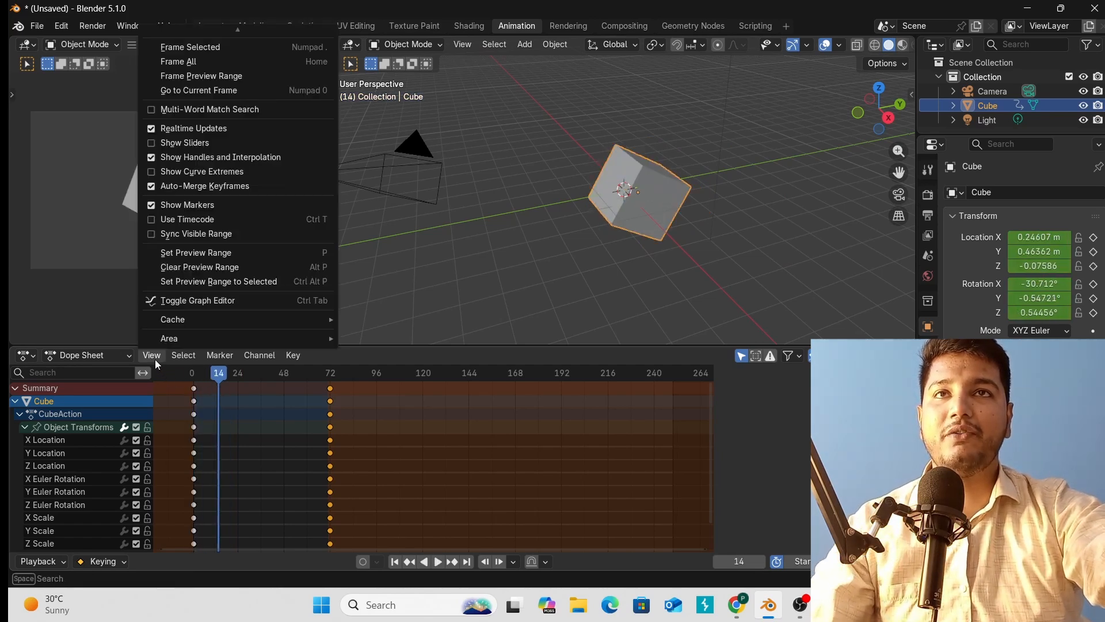
left_click(193, 143)
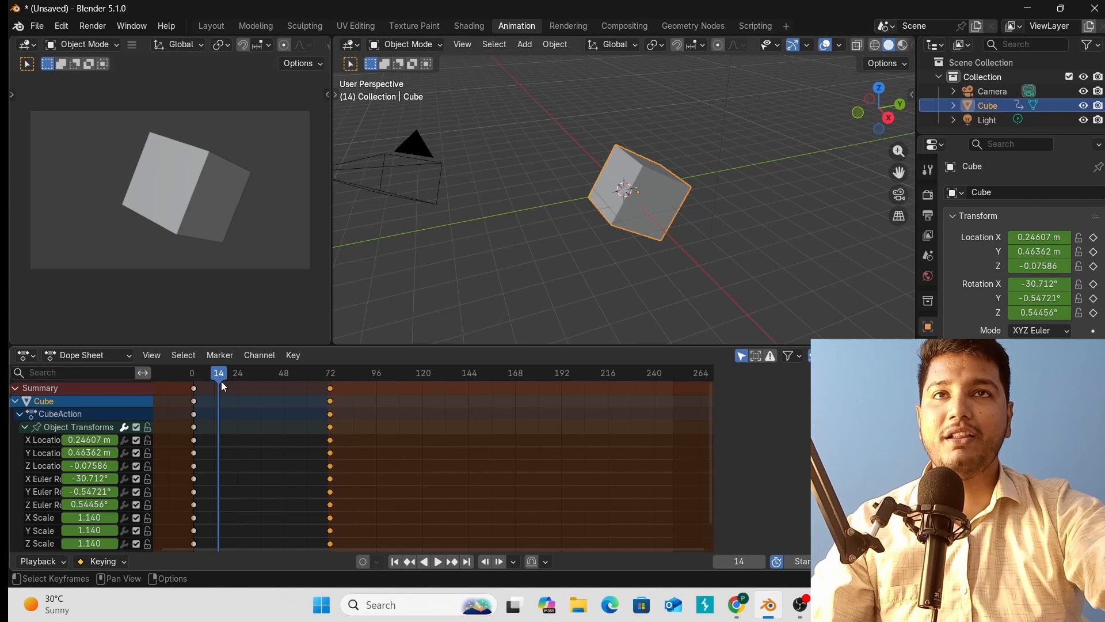
left_click_drag(221, 381, 244, 381)
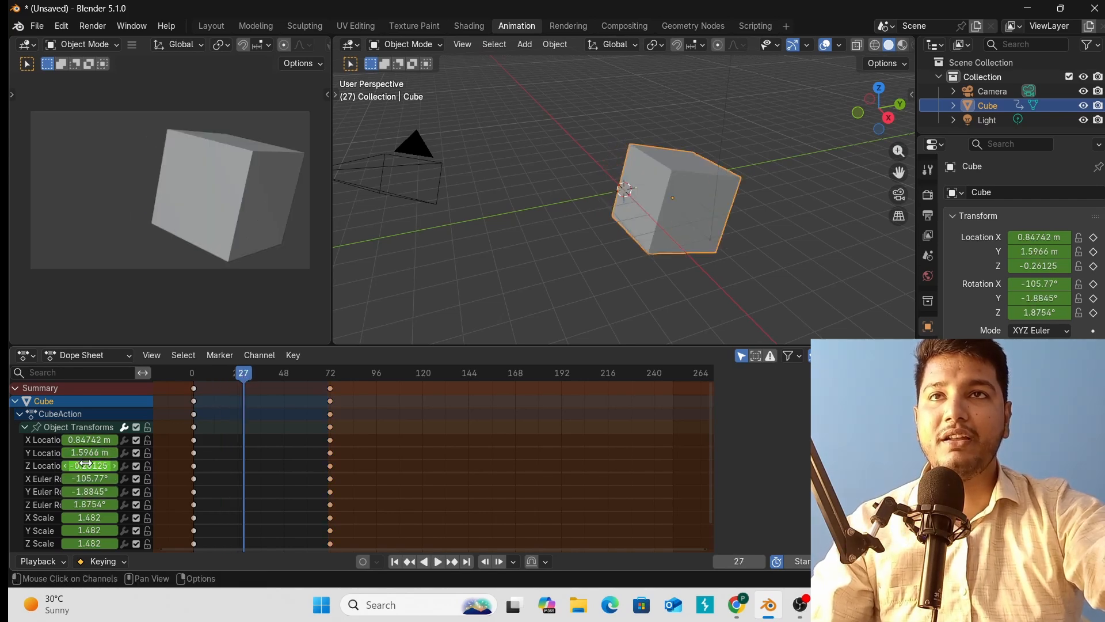
Key Z Location at 2.1188 m and Y Euler Rotation at 264.12° using the channel sliders.
left_click_drag(89, 465, 248, 465)
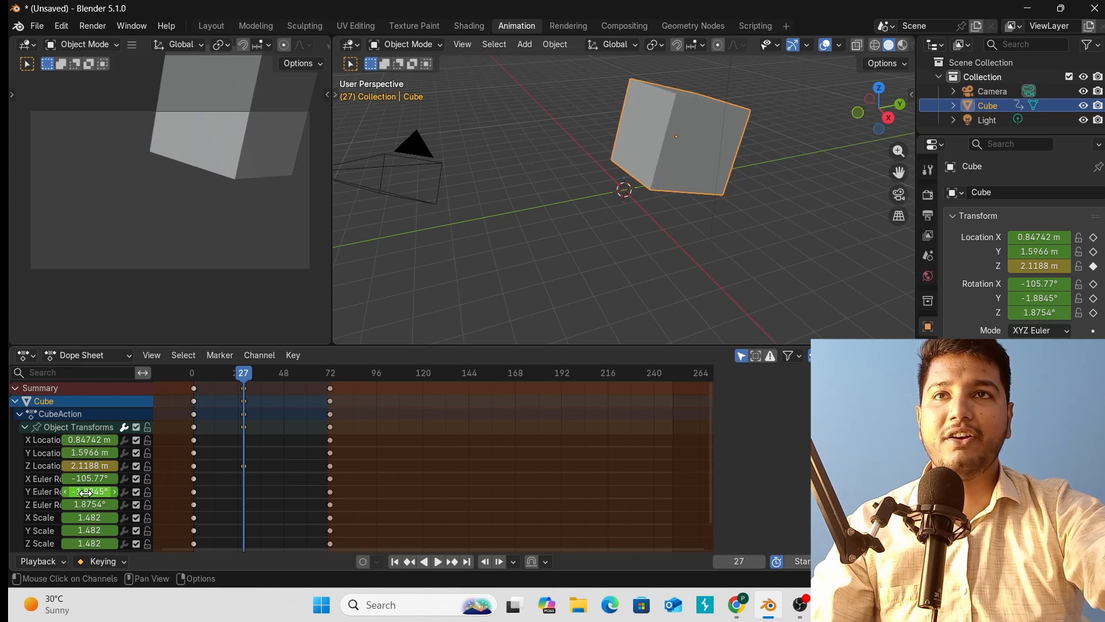
left_click_drag(85, 493, 251, 449)
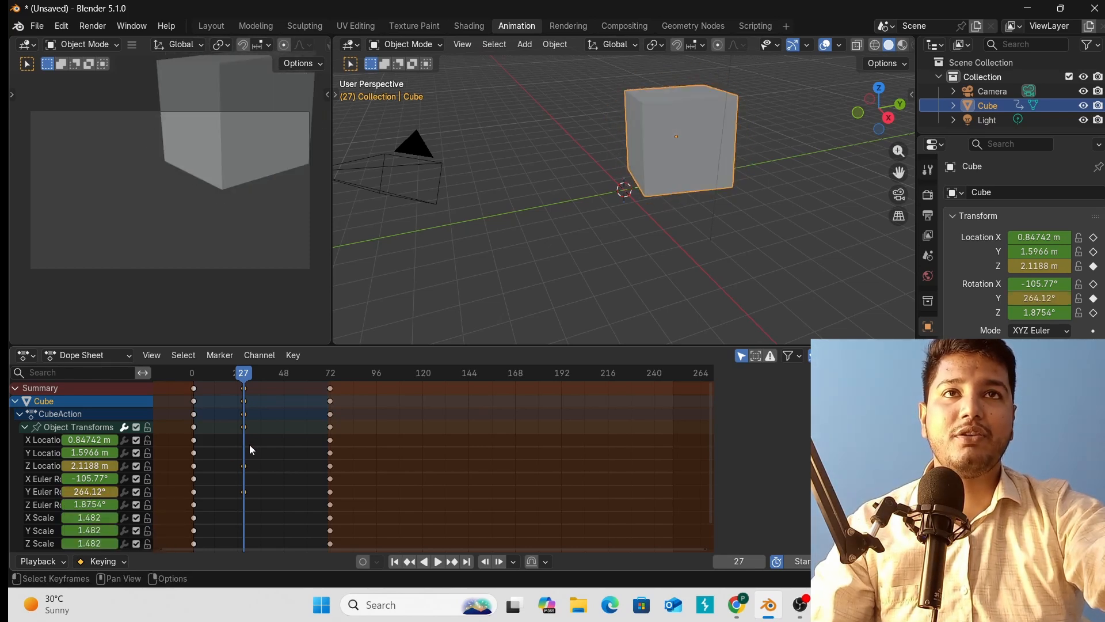
key("space")
left_click(193, 388)
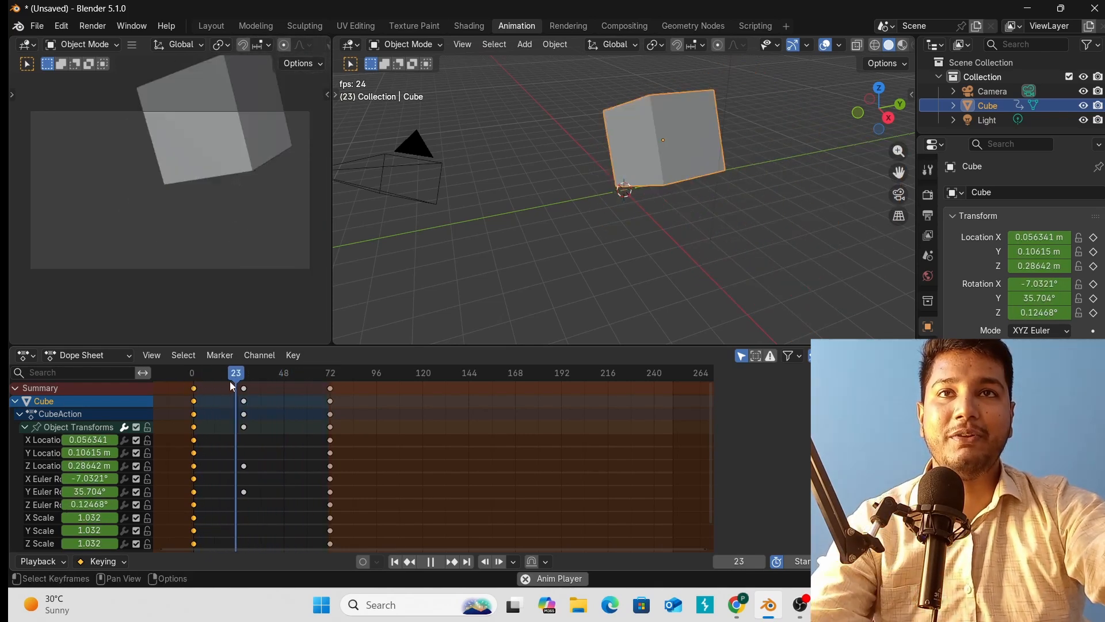
Replay the cube animation from frame 0.
key("space")
left_click_drag(233, 375, 173, 375)
key("space")
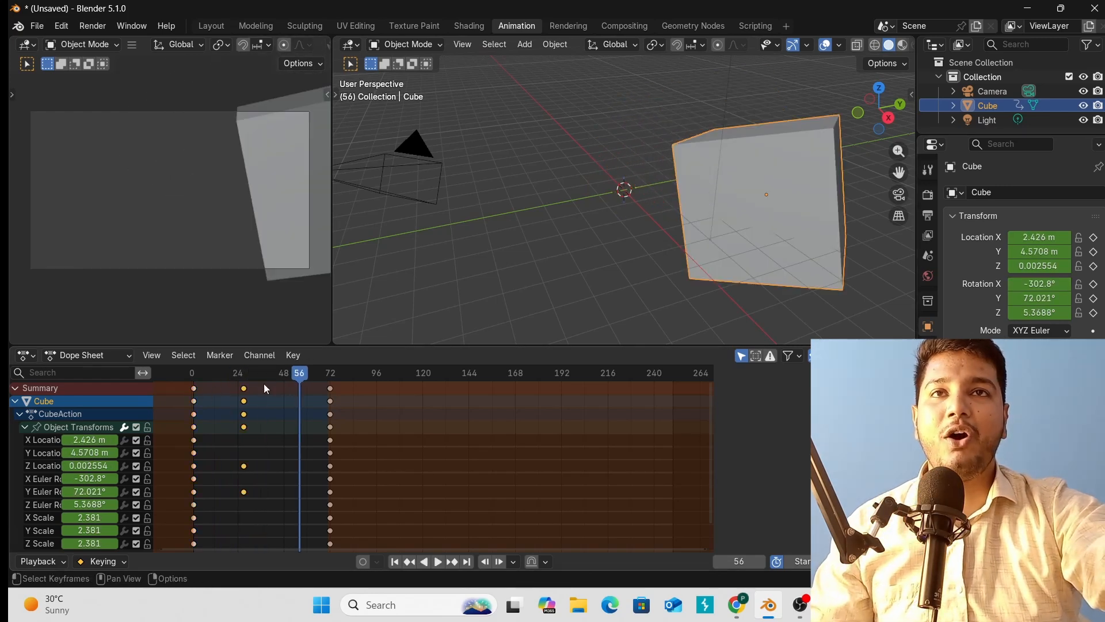
left_click_drag(275, 373, 188, 387)
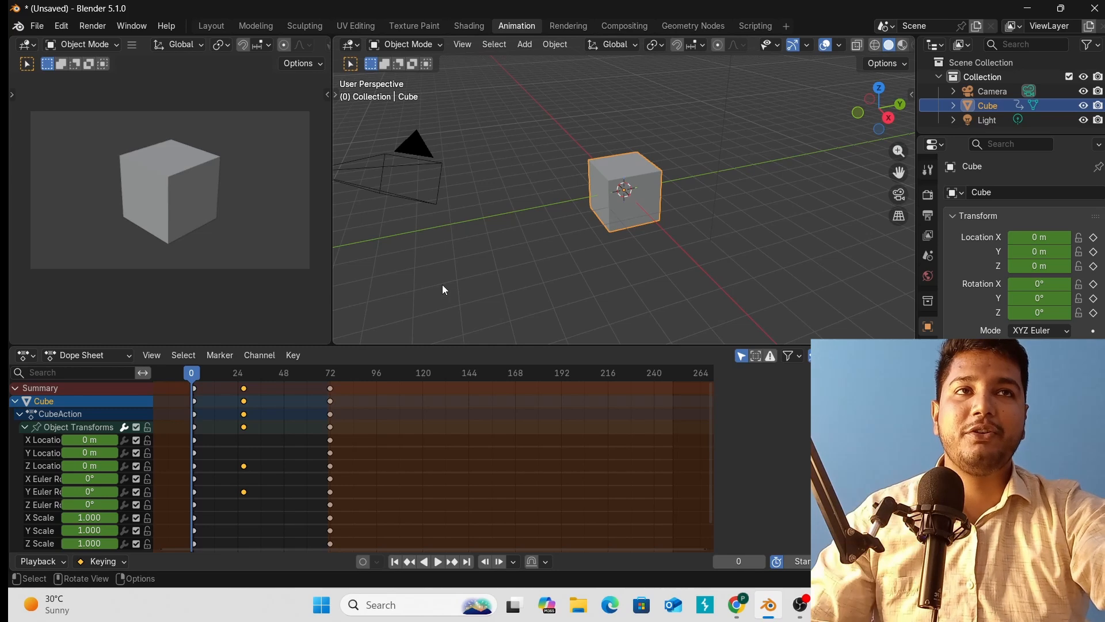
key("space")
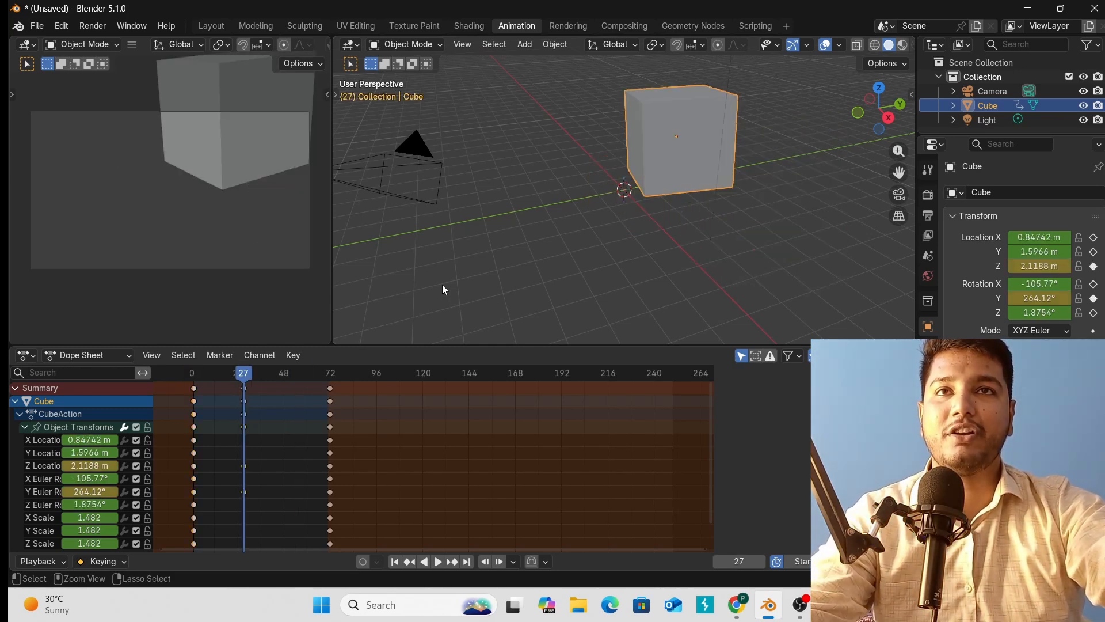
Undo the frame-27 Z location and Y rotation keys, go back to frame 20, and deselect the cube.
key("ctrl+z")
key("ctrl+z")
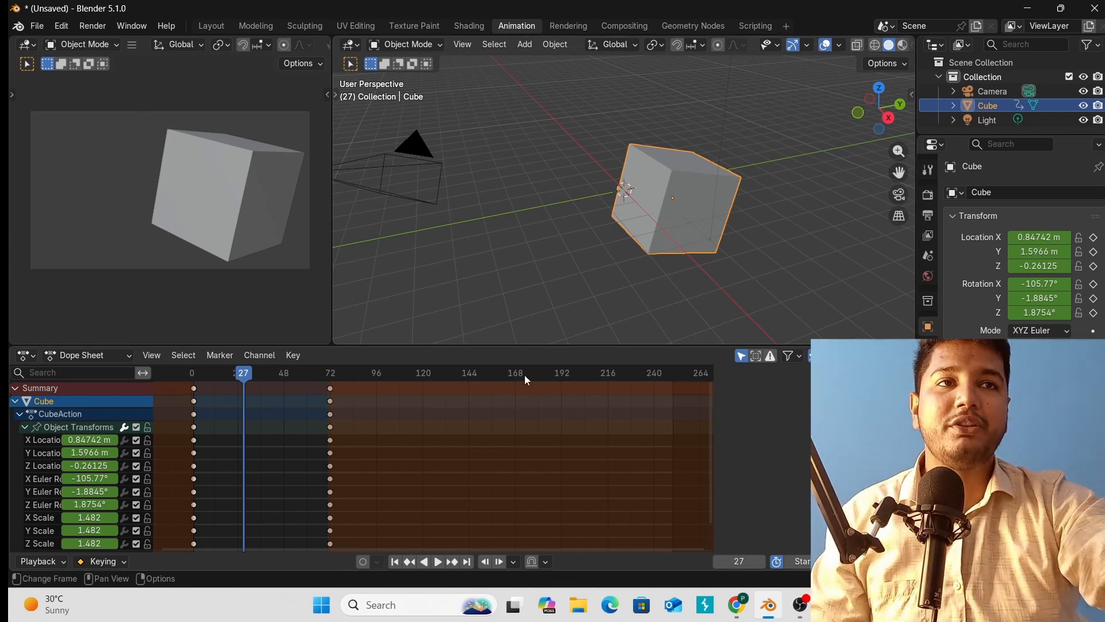
left_click_drag(252, 378, 230, 387)
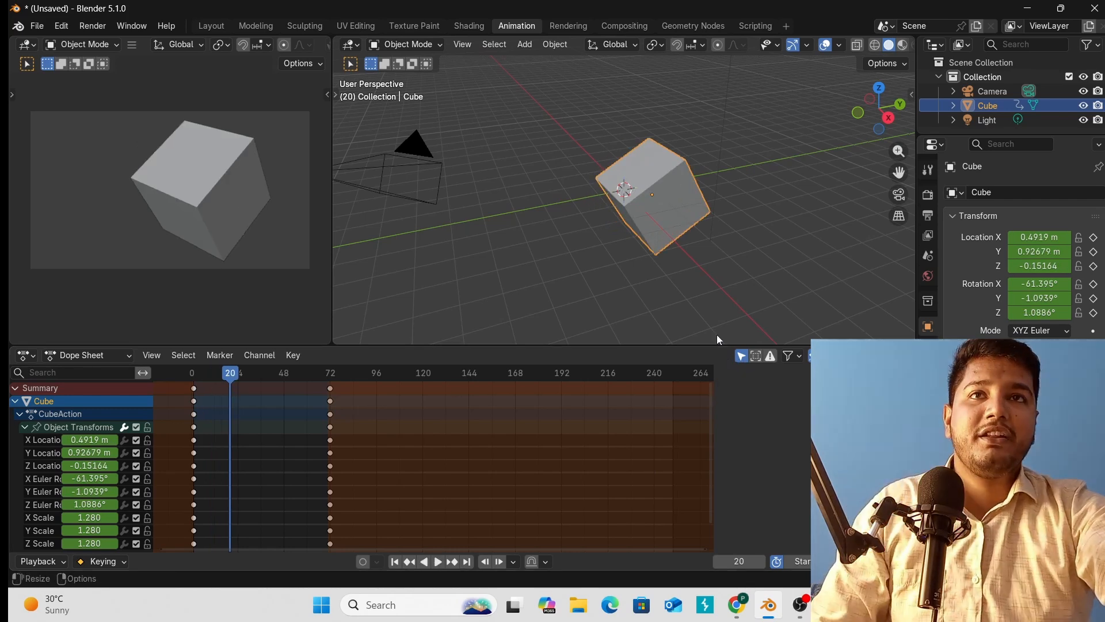
left_click(729, 237)
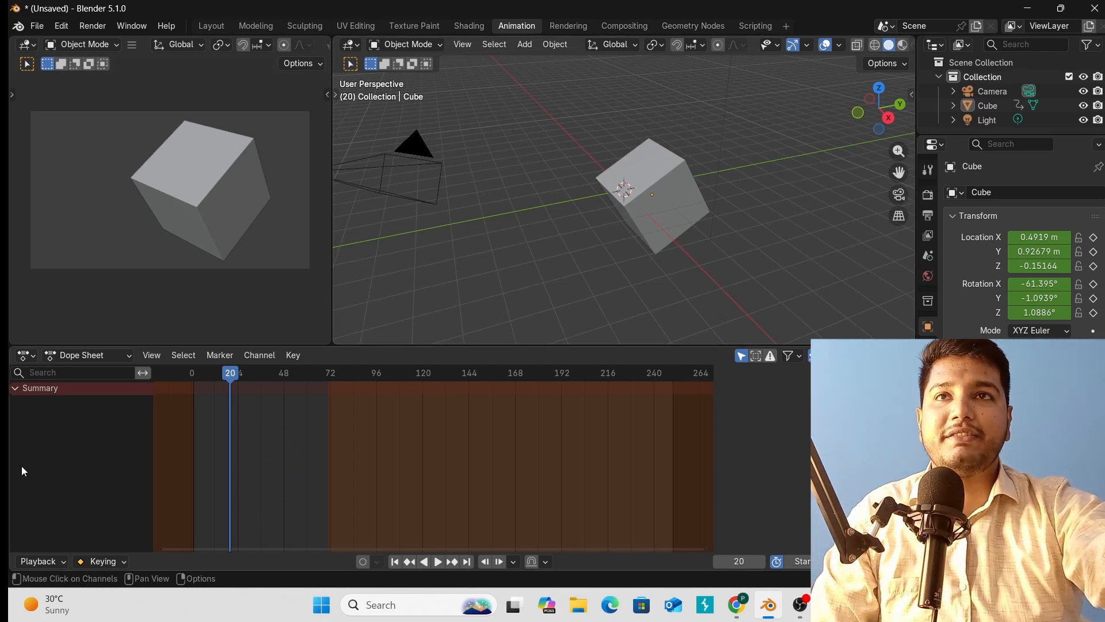
left_click(649, 229)
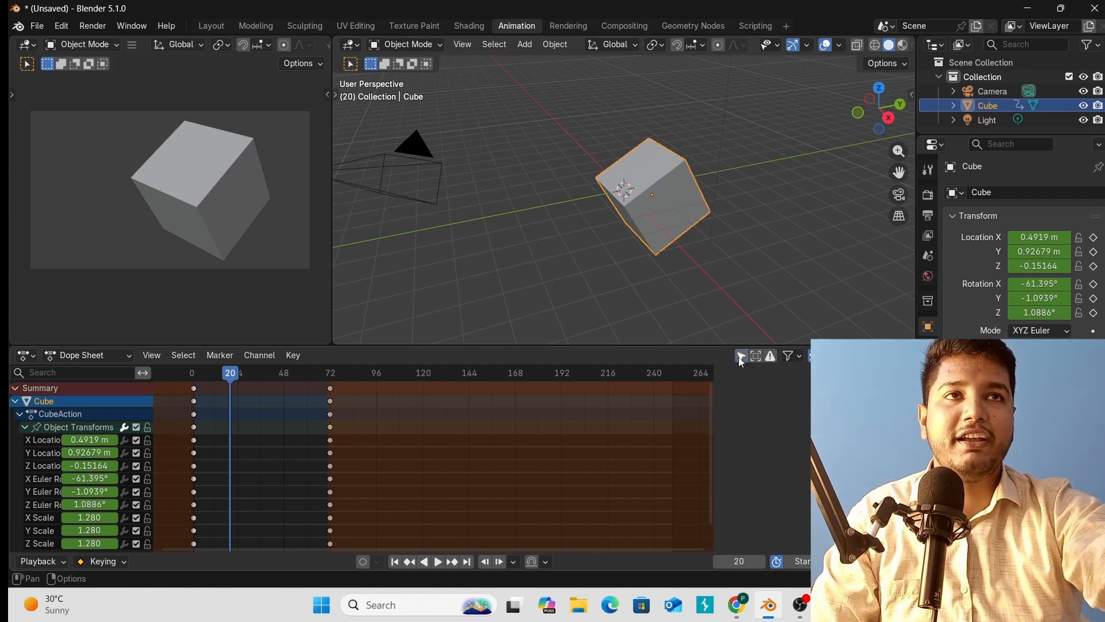
left_click(723, 264)
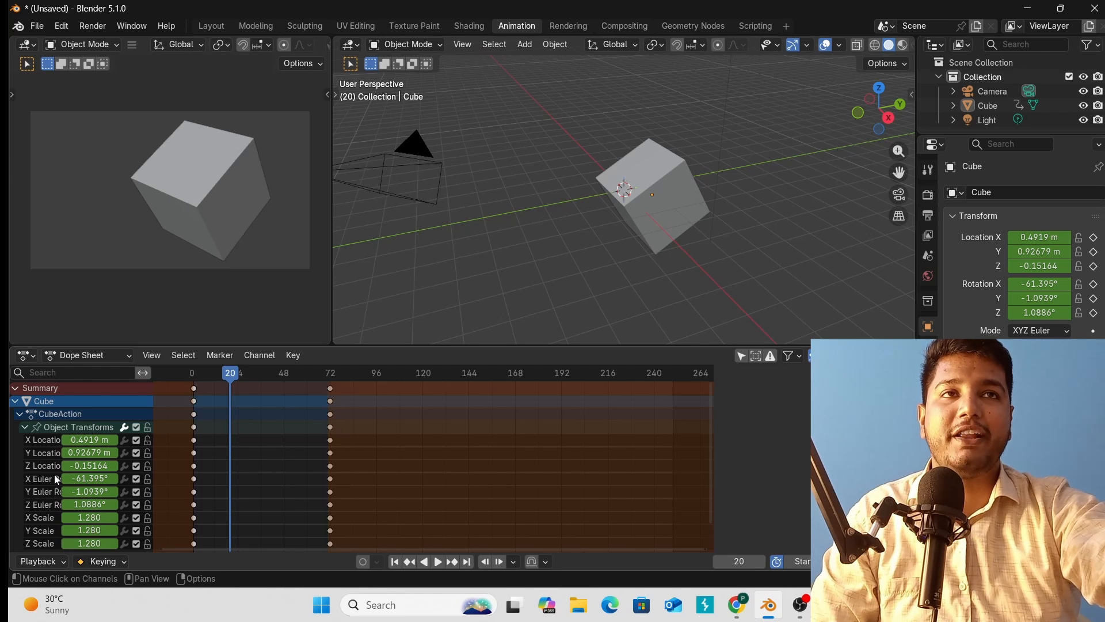
left_click(742, 357)
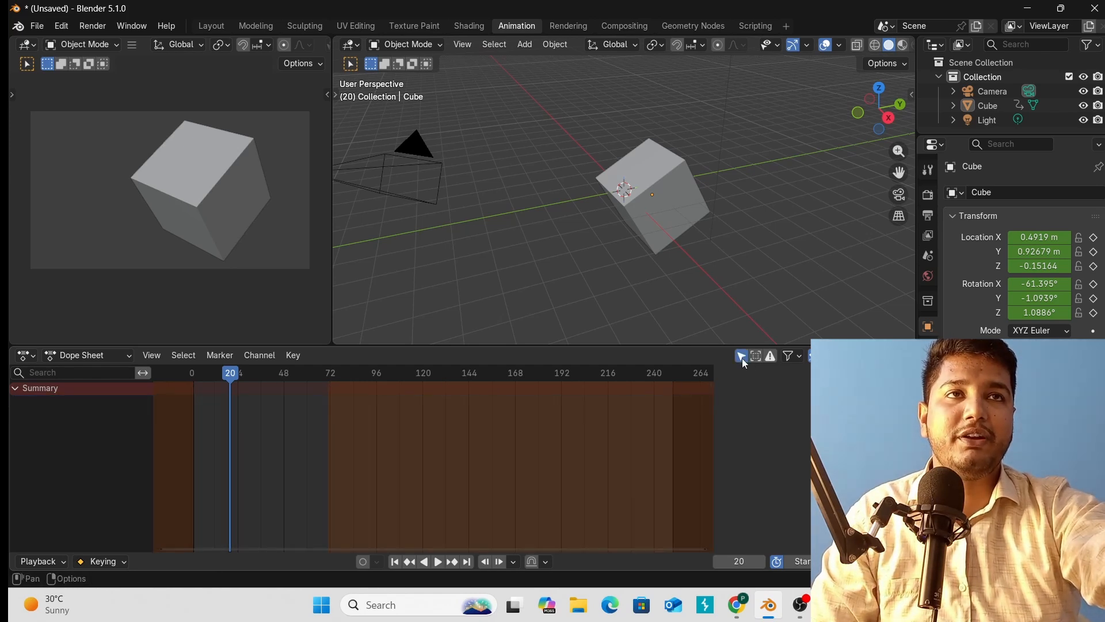
left_click(666, 230)
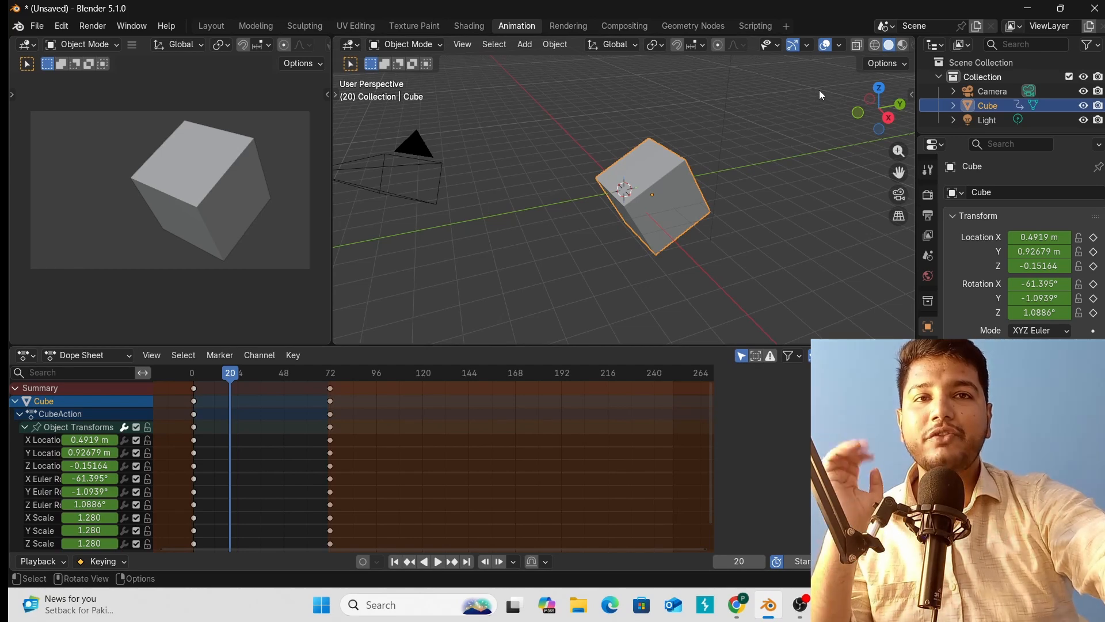
Group the X, Y and Z Location channels into a new channel group named 'location'.
left_click(43, 441)
left_click(46, 452, "shift")
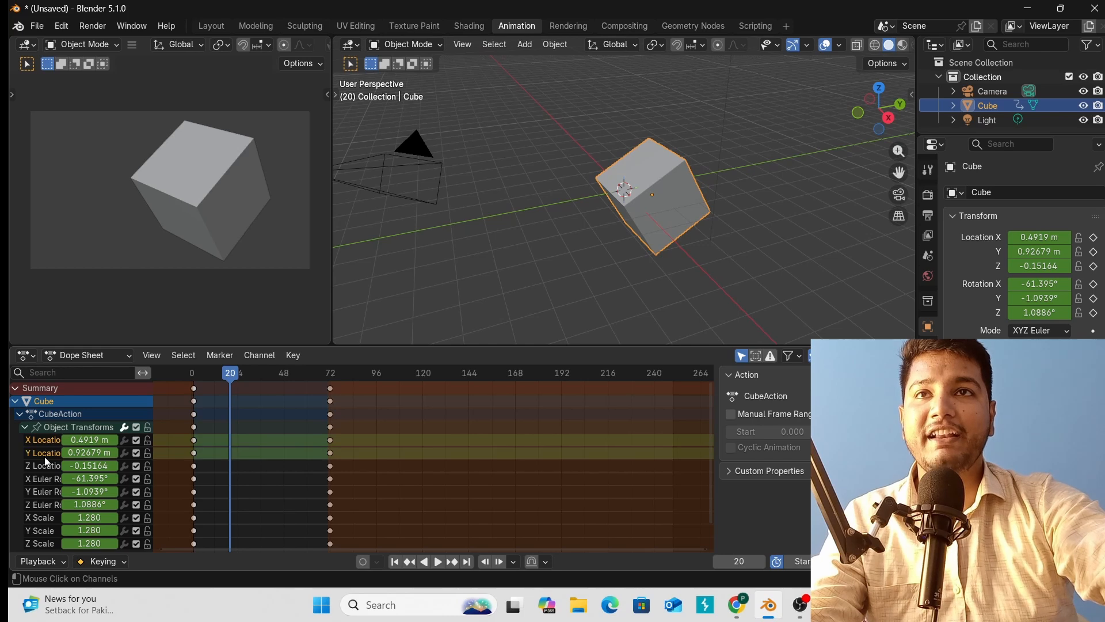
left_click(43, 466, "shift")
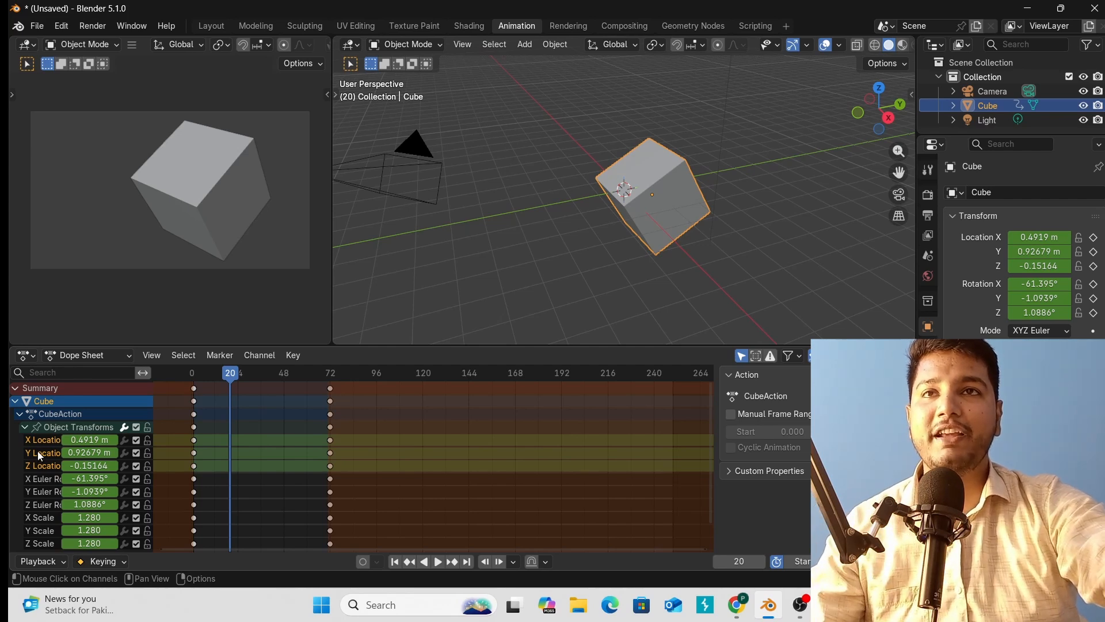
right_click(37, 451)
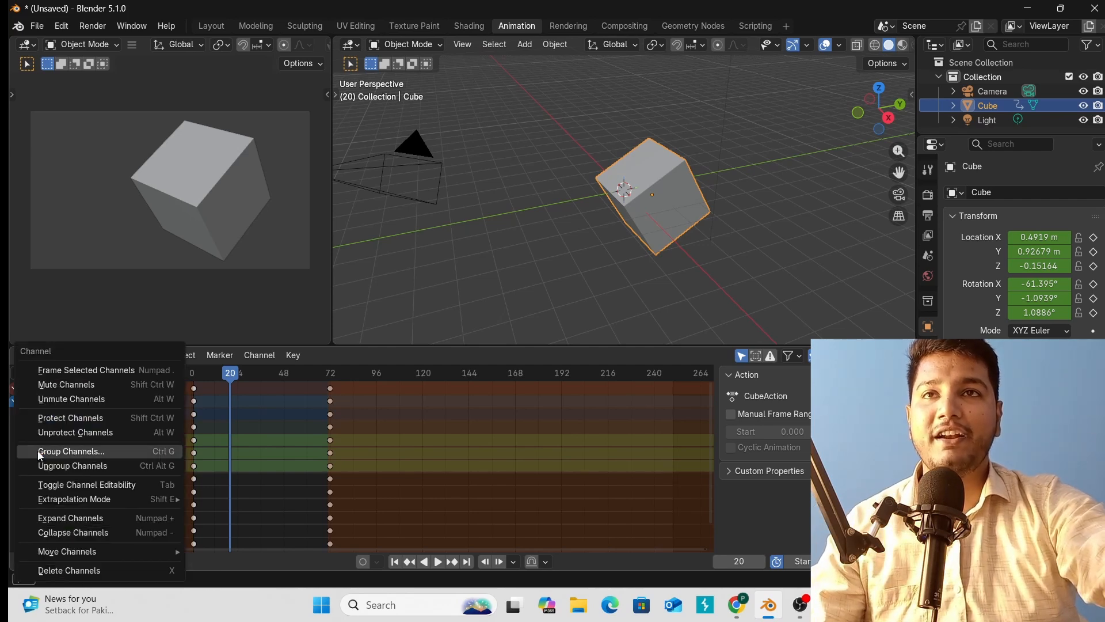
left_click(81, 454)
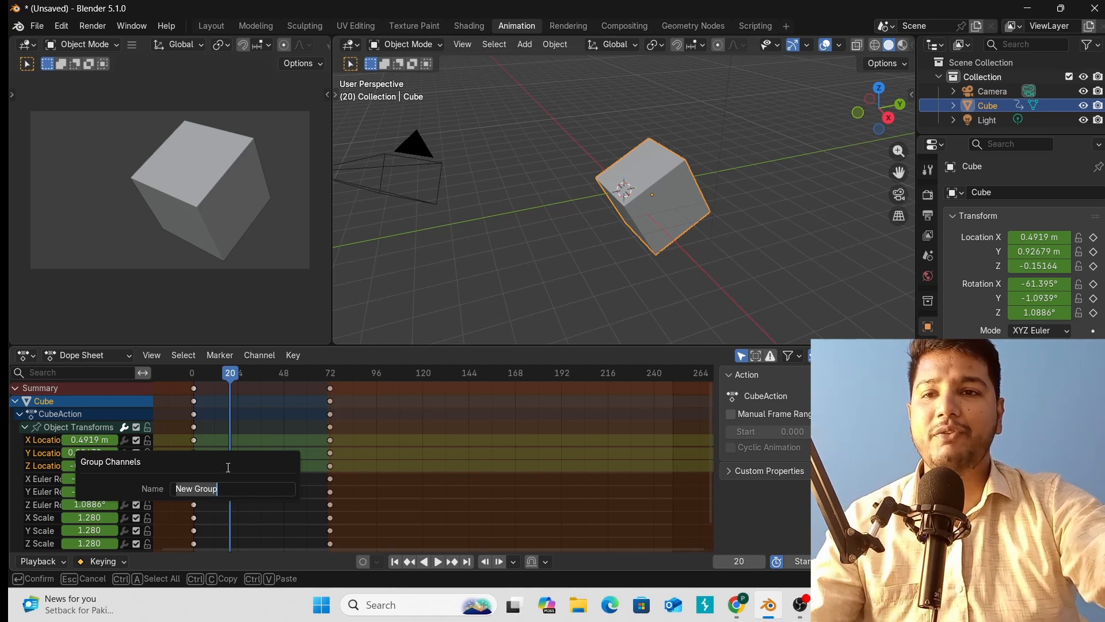
type("location")
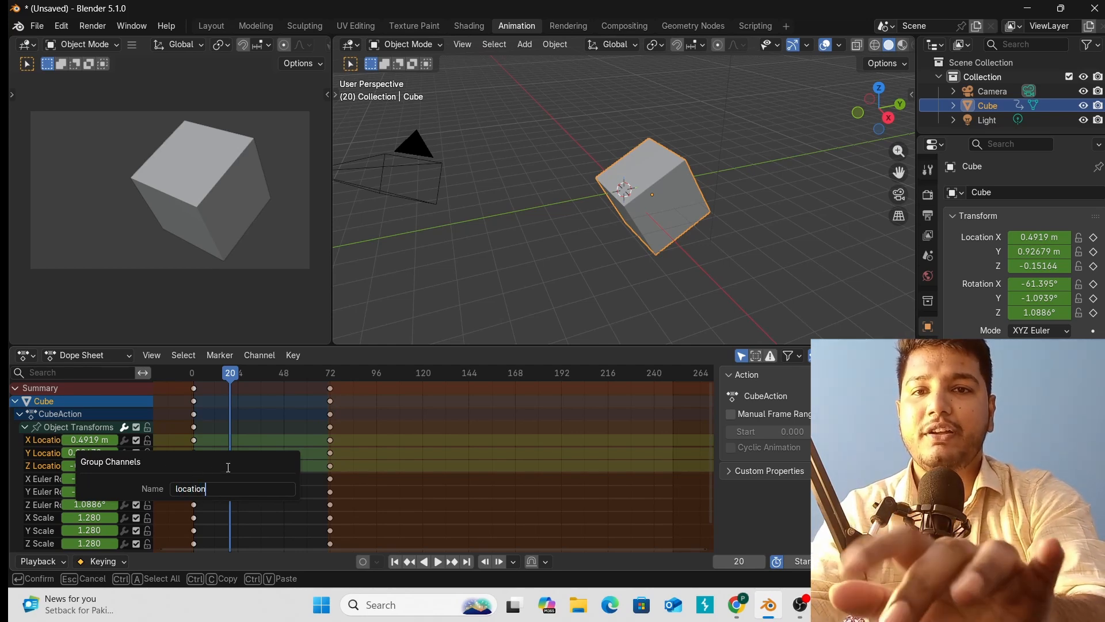
key("Return")
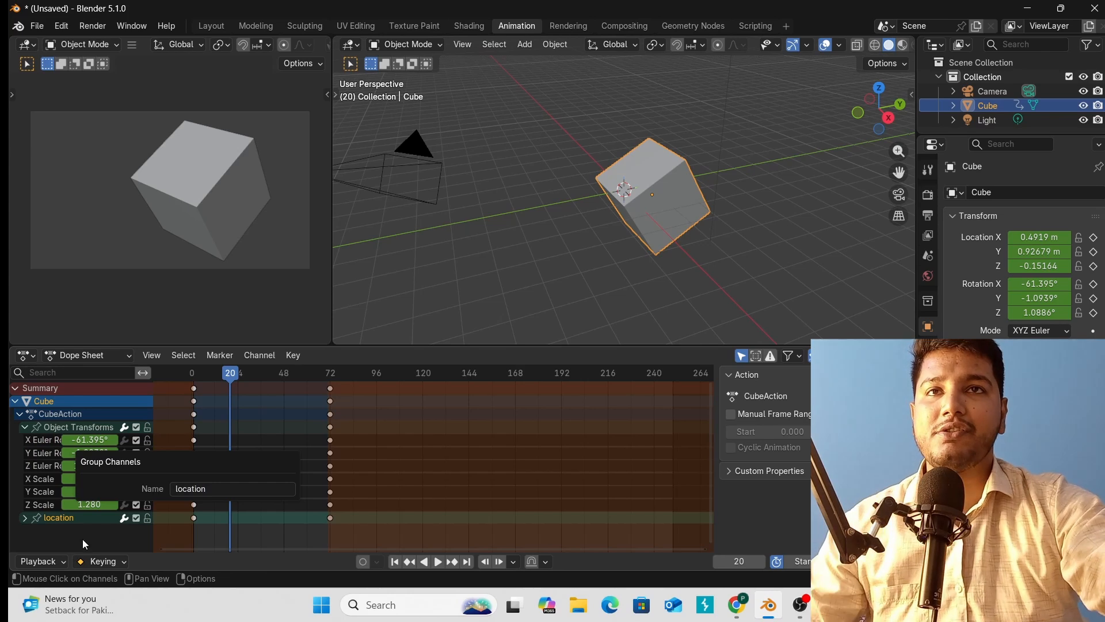
Expand and collapse the location group to check the channels it contains.
left_click(25, 518)
scroll(51, 525, "down", 2)
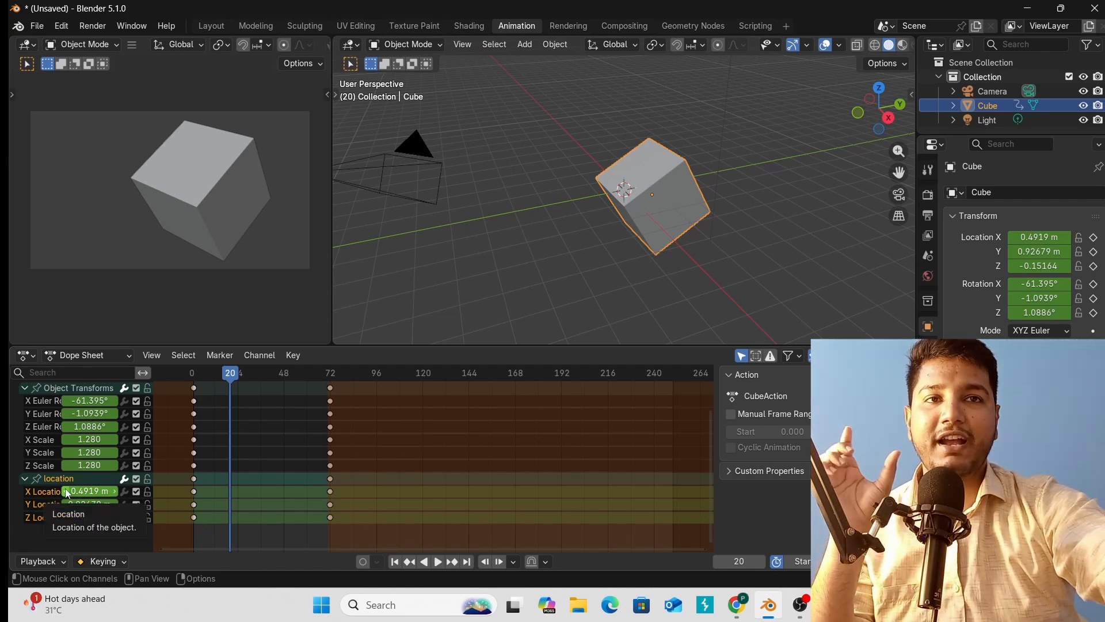
left_click(19, 480)
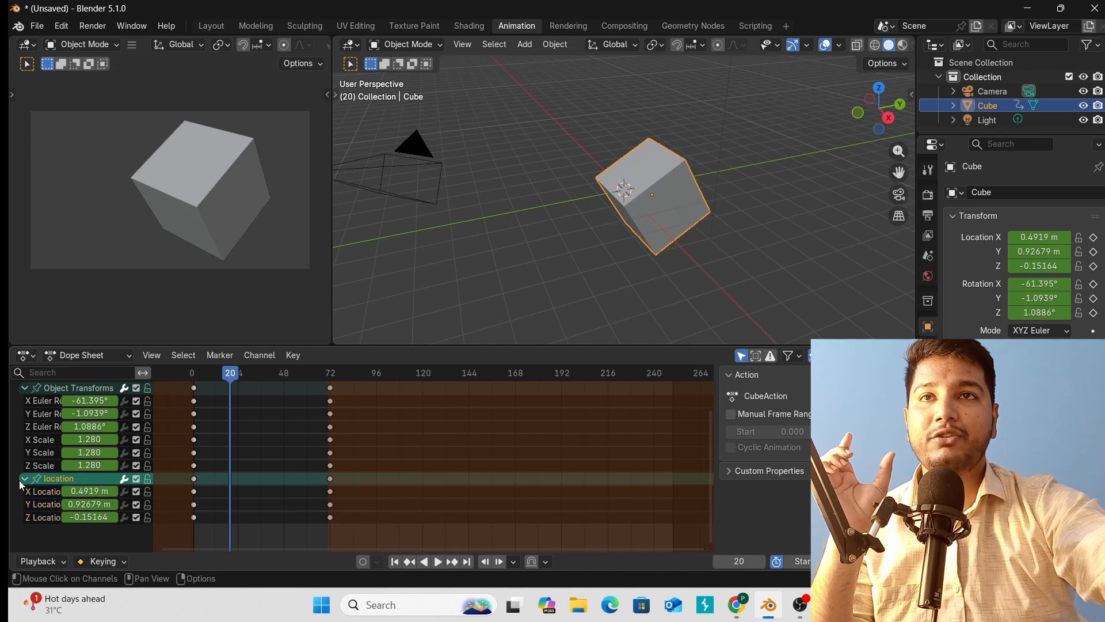
left_click(24, 480)
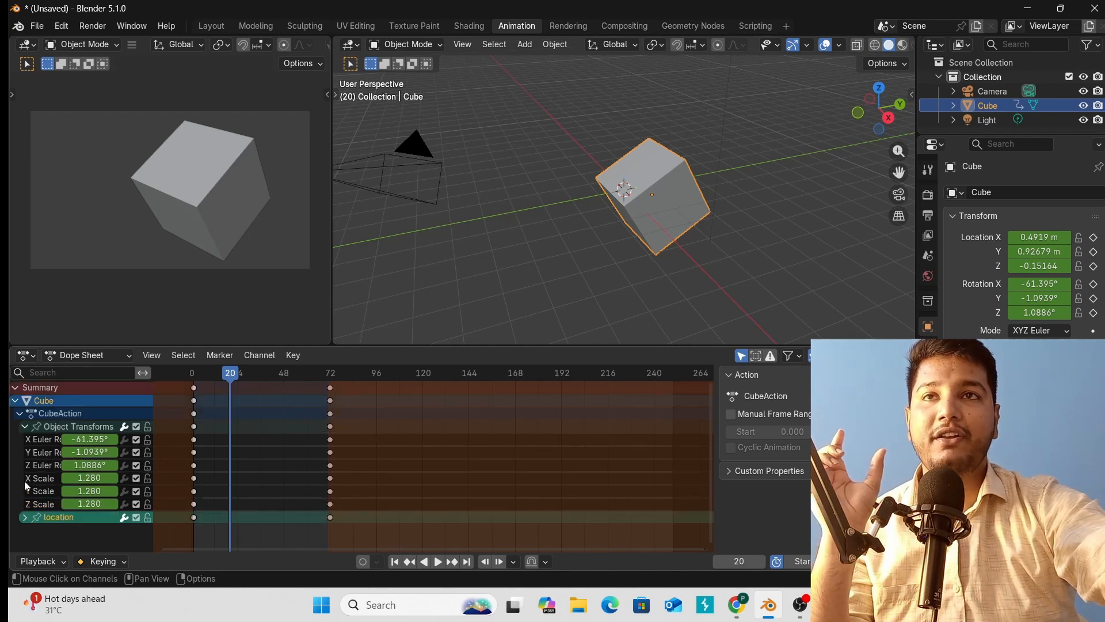
left_click(23, 518)
scroll(22, 520, "down", 2)
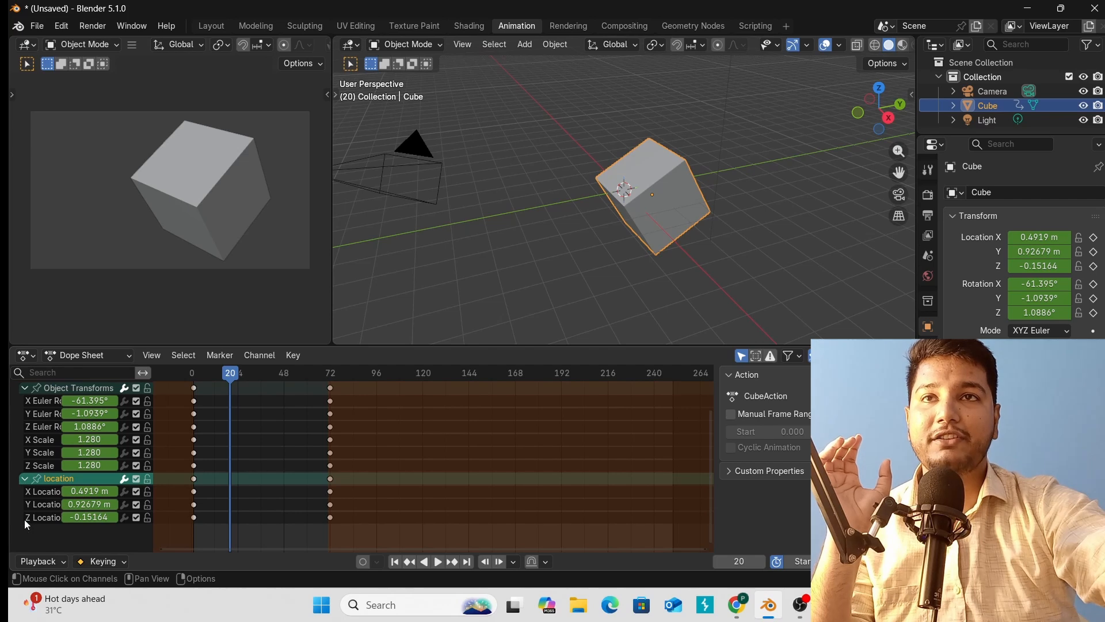
left_click(24, 480)
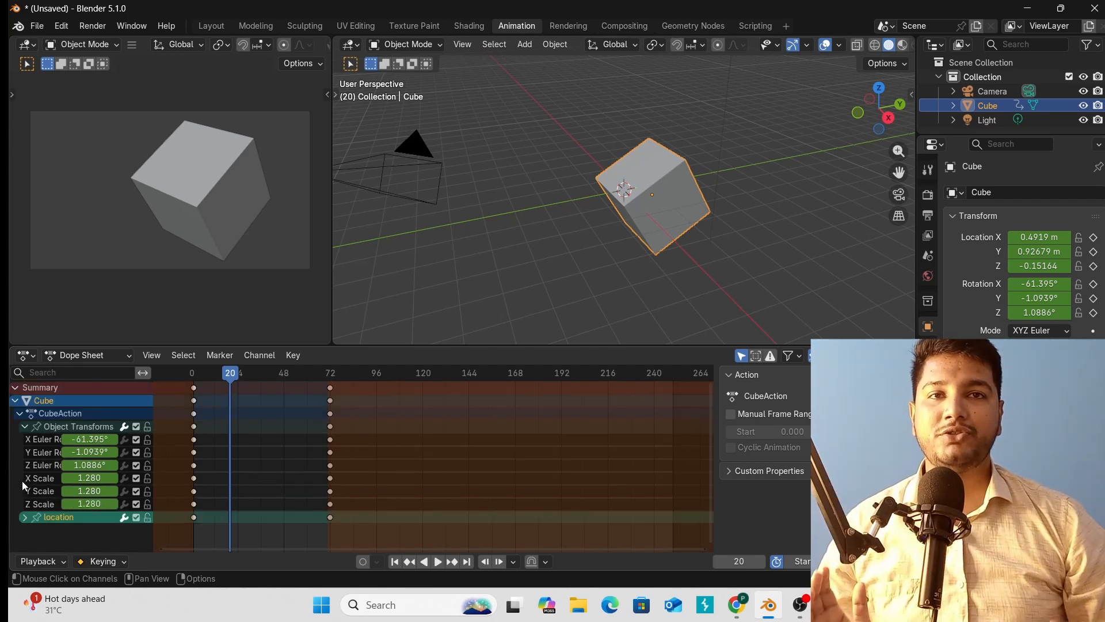